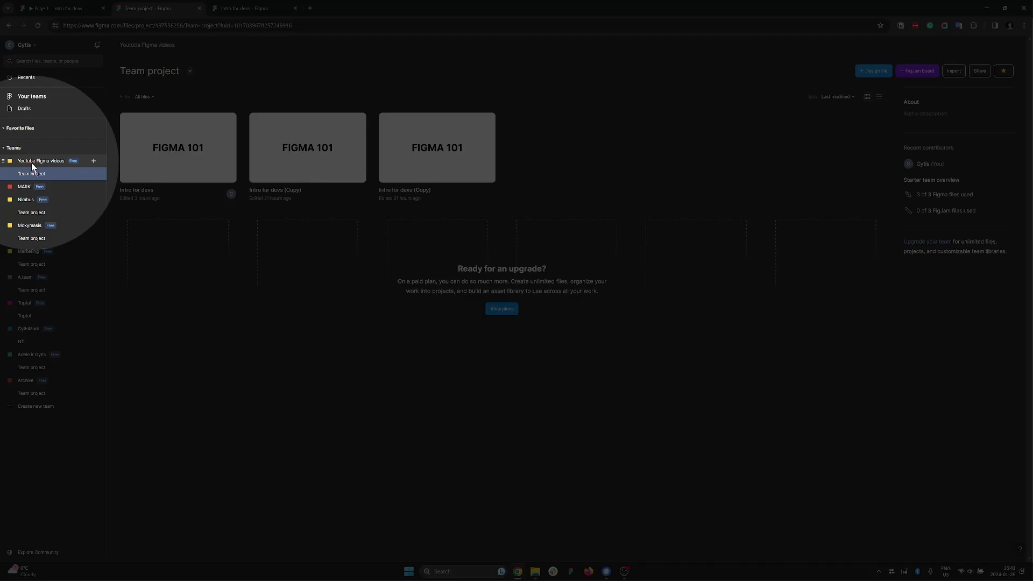
# View the Youtube Figma videos team, return to its Team project, and open the Intro for devs file.
pyautogui.click(46, 163)
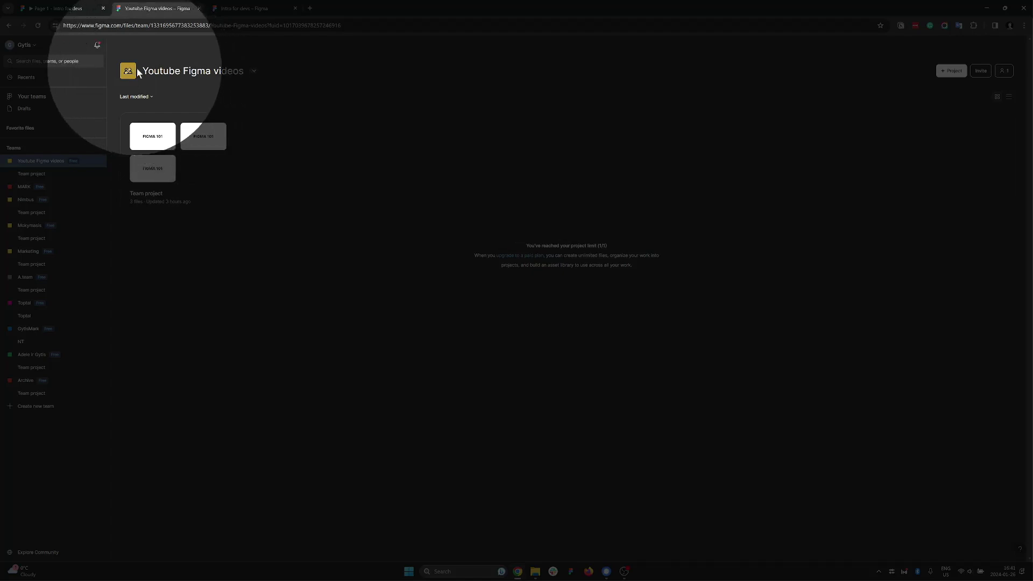
pyautogui.click(43, 174)
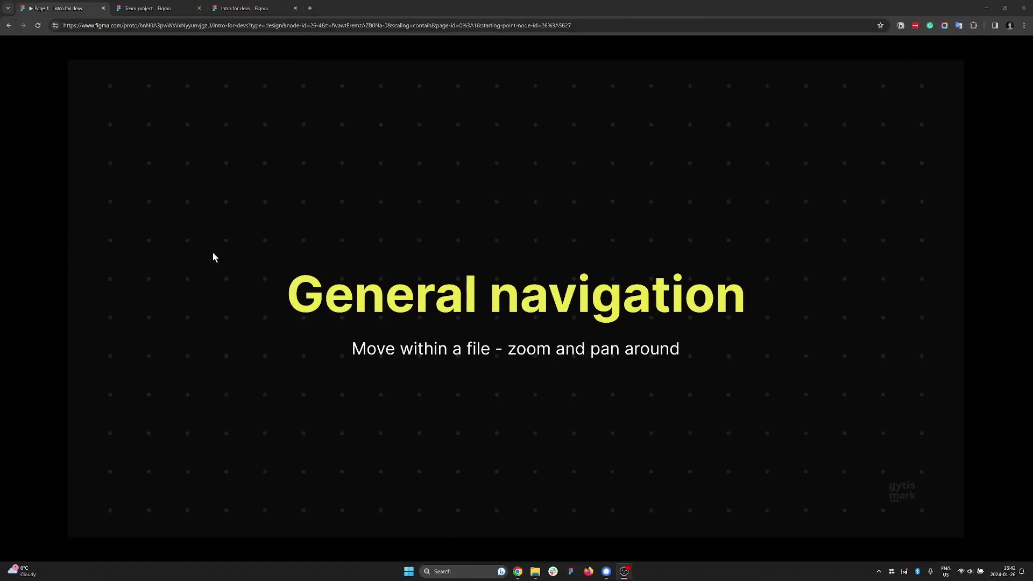
pyautogui.click(179, 7)
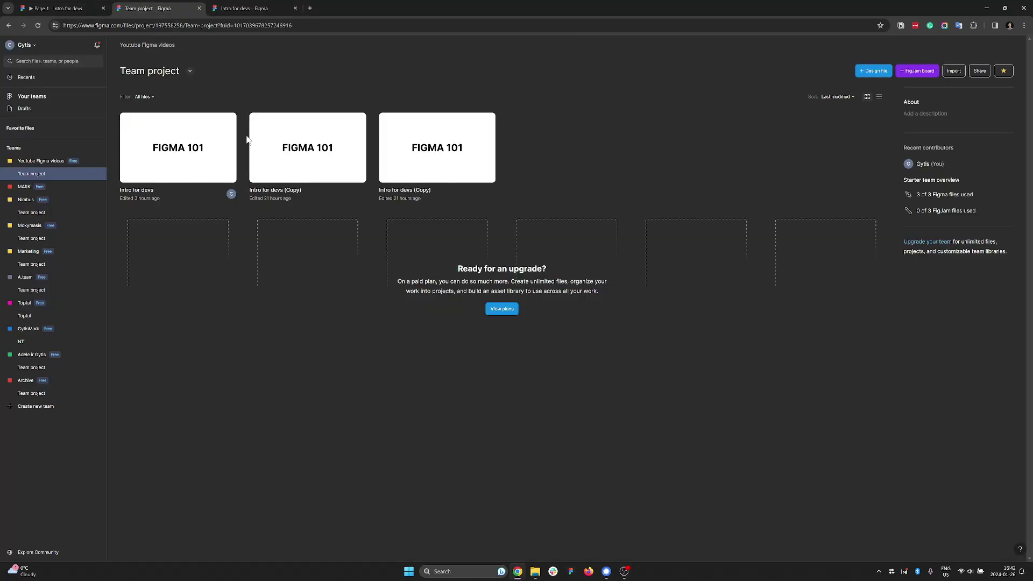
pyautogui.doubleClick(206, 146)
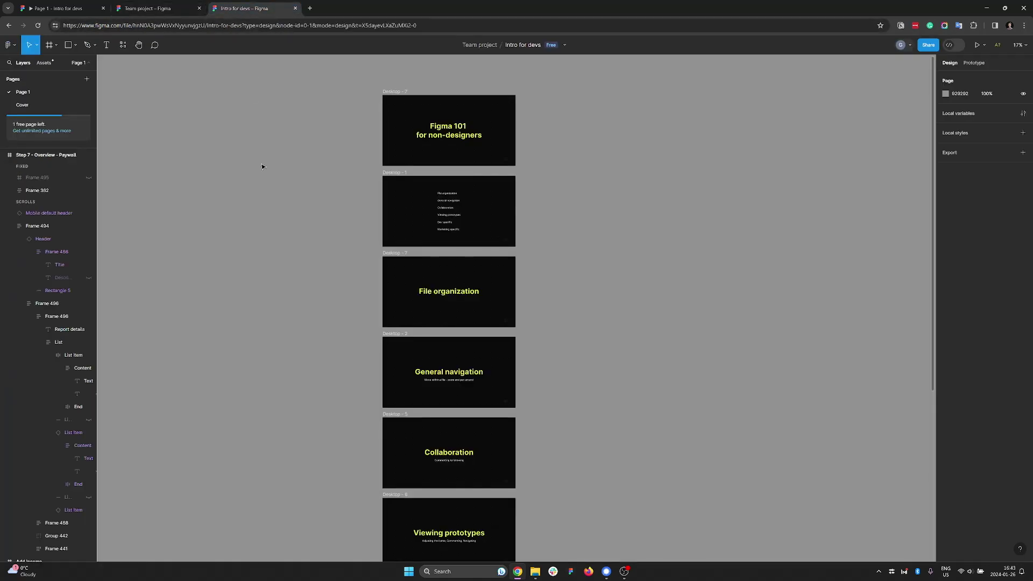
# Examine the whole column of presentation slides on Page 1 at several zoom levels, from full overview to closer views.
pyautogui.scroll(-2, 415, 232)
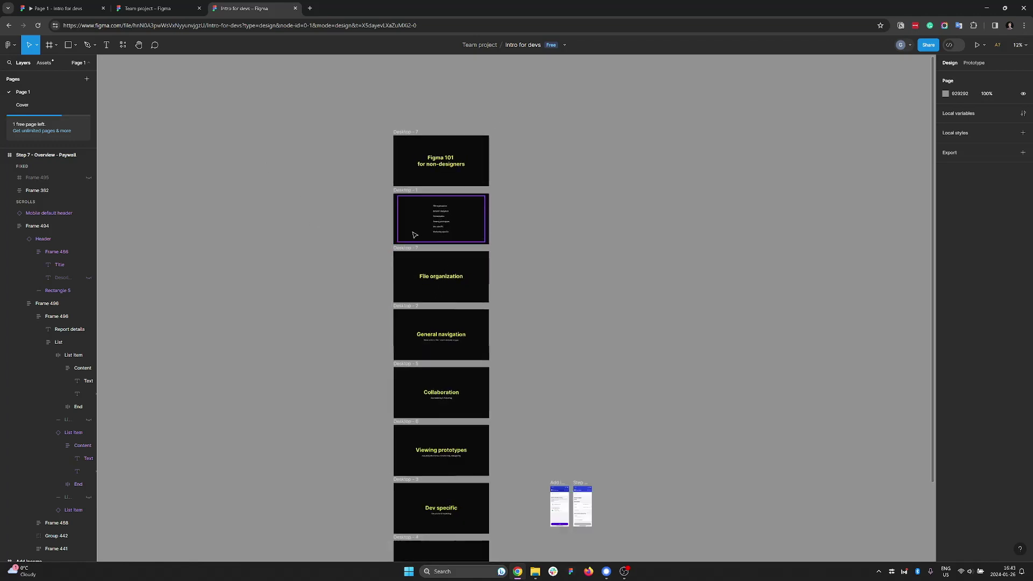
pyautogui.scroll(-2, 415, 235)
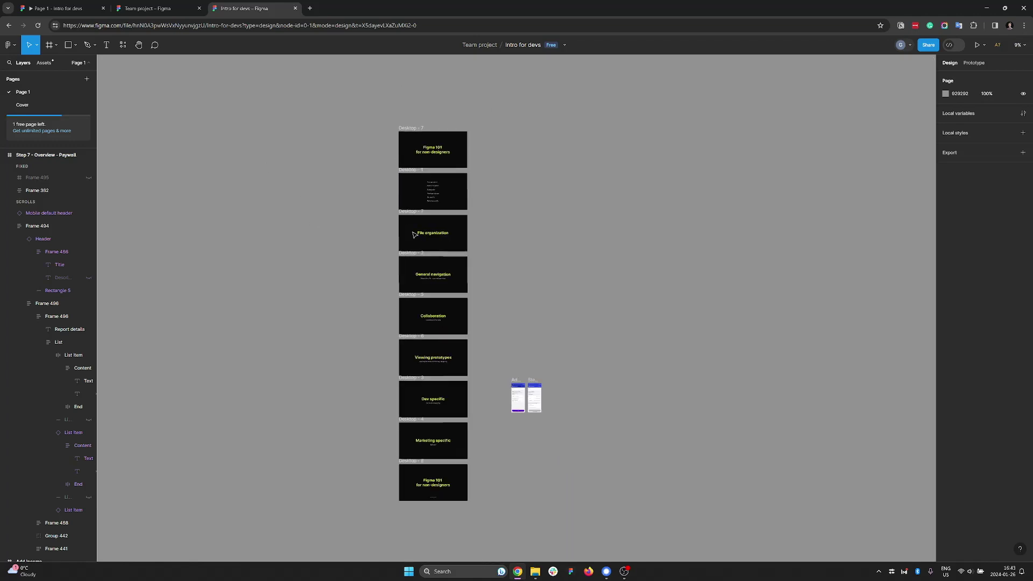
pyautogui.scroll(1, 365, 247)
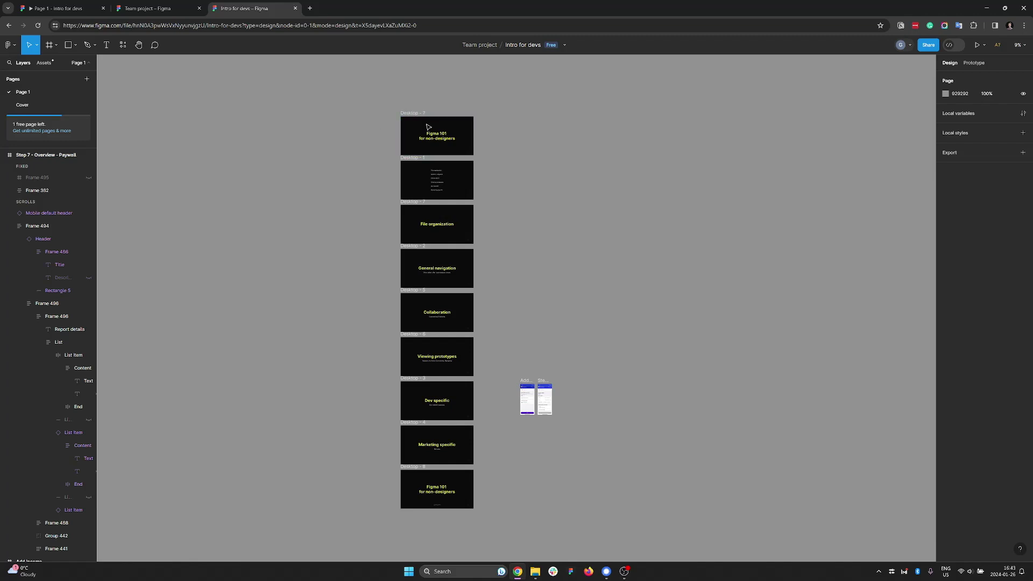
pyautogui.scroll(3, 428, 127)
pyautogui.scroll(1, 429, 127)
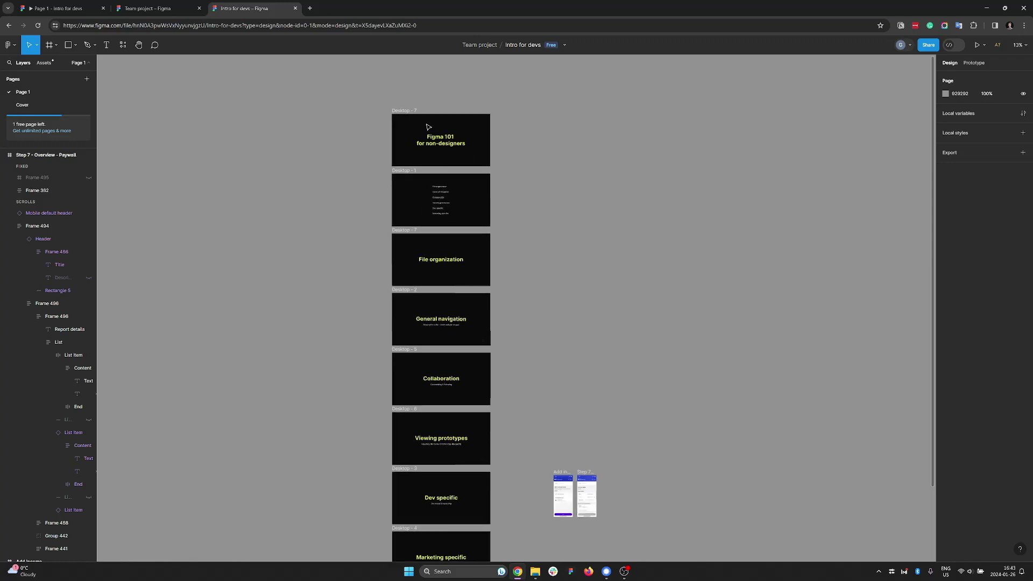
pyautogui.scroll(5, 429, 127)
pyautogui.scroll(-8, 429, 127)
pyautogui.scroll(3, 429, 127)
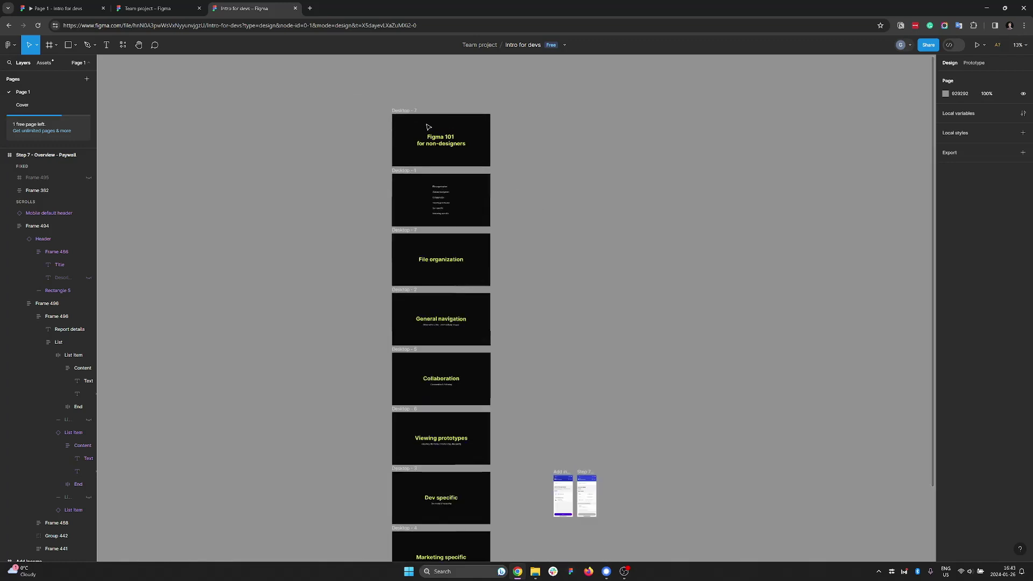
pyautogui.scroll(8, 428, 127)
pyautogui.scroll(-4, 429, 127)
pyautogui.scroll(-3, 429, 127)
pyautogui.scroll(4, 429, 127)
pyautogui.scroll(-3, 428, 127)
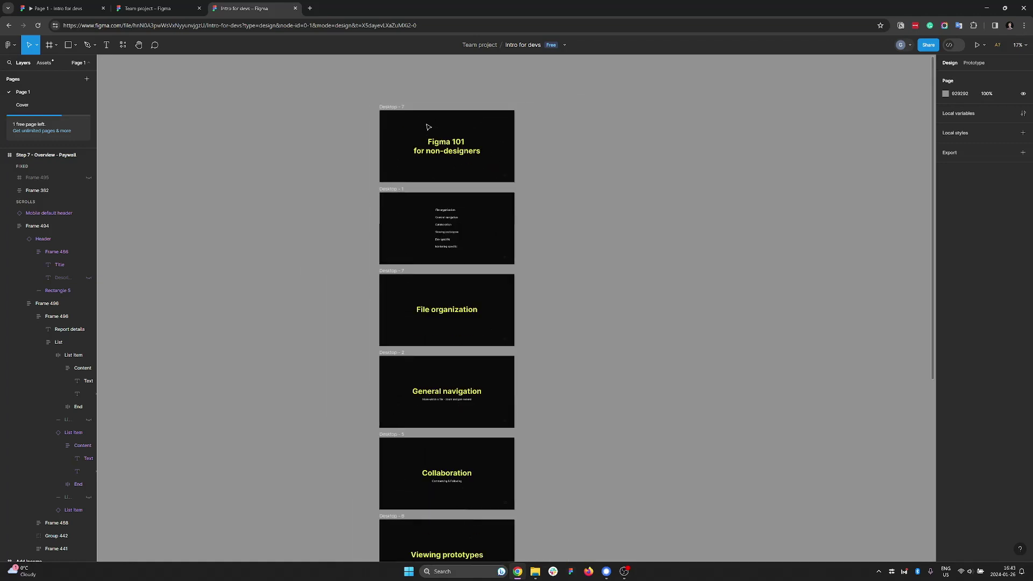
pyautogui.scroll(-2, 428, 127)
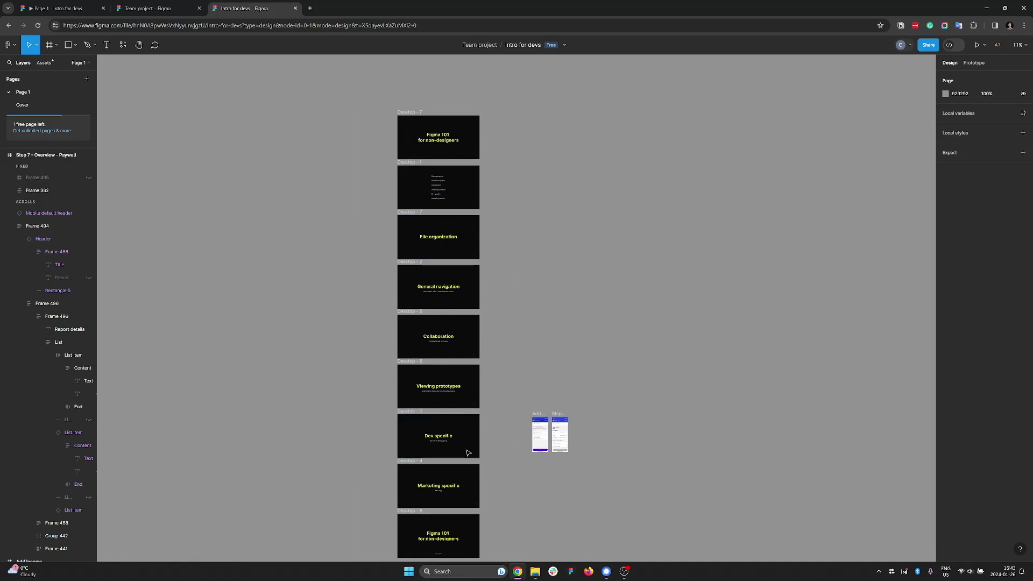
pyautogui.scroll(5, 469, 454)
pyautogui.scroll(-6, 471, 455)
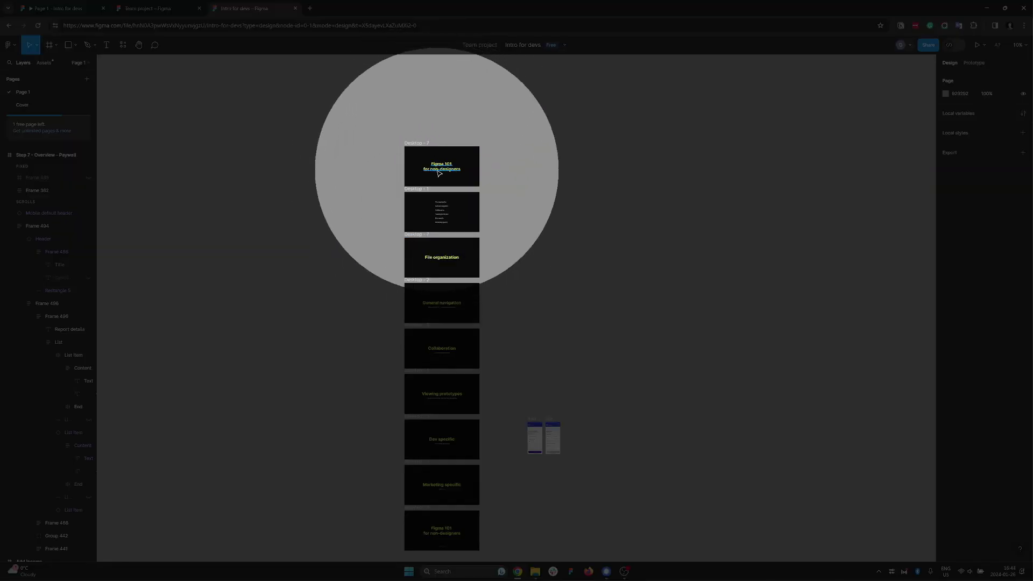
# Select and deselect the first slide's "Figma 101 for non-designers" title, and inspect that slide up close.
pyautogui.keyDown('ctrl'); pyautogui.rightClick(440, 170); pyautogui.keyUp('ctrl')
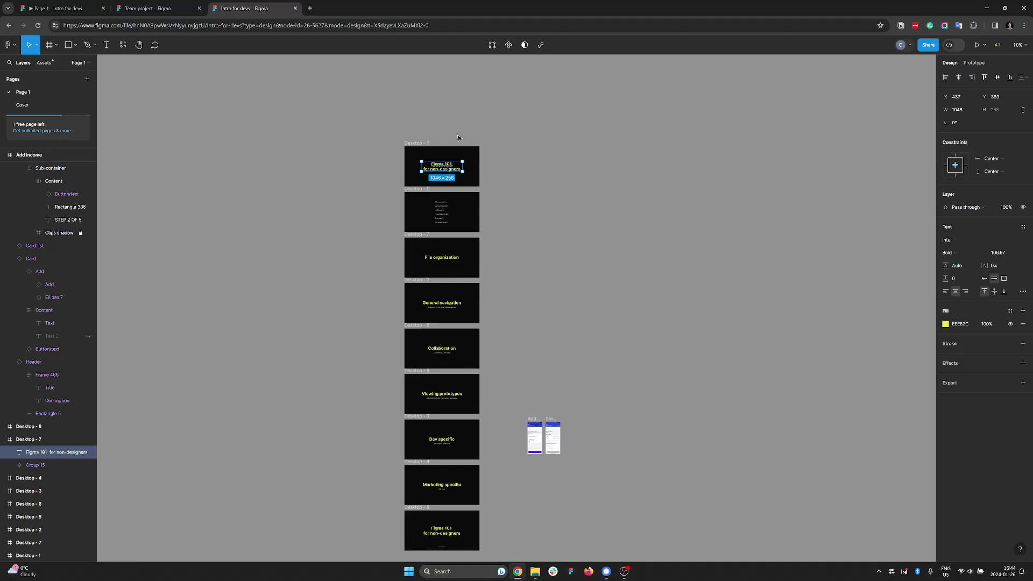
pyautogui.click(459, 136)
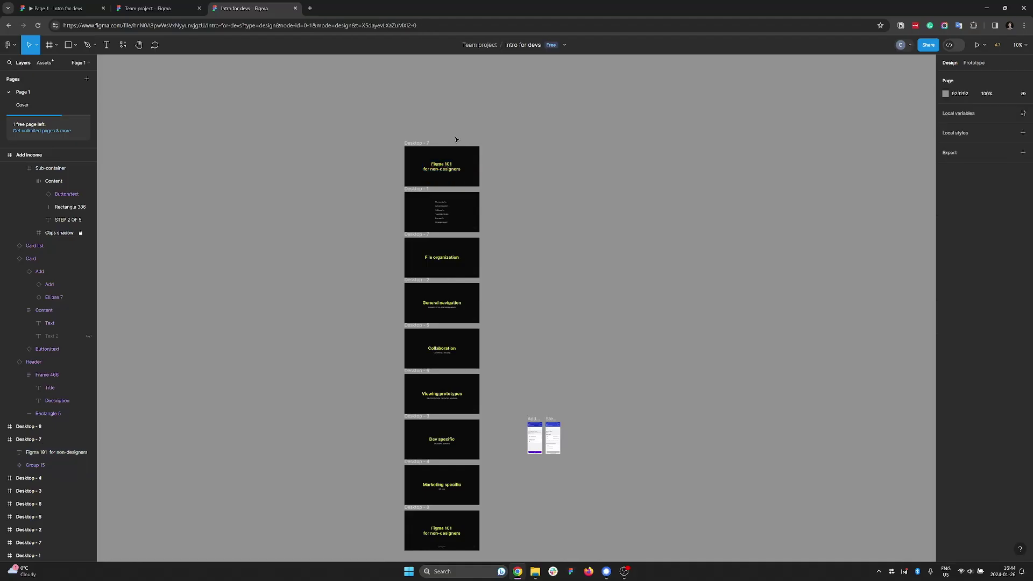
pyautogui.scroll(2, 444, 170)
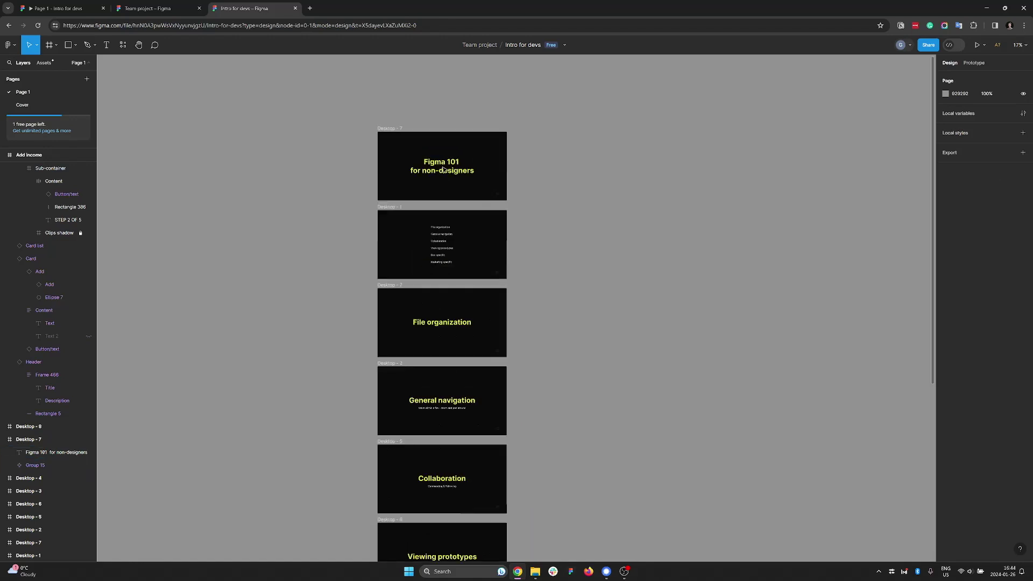
pyautogui.scroll(5, 444, 170)
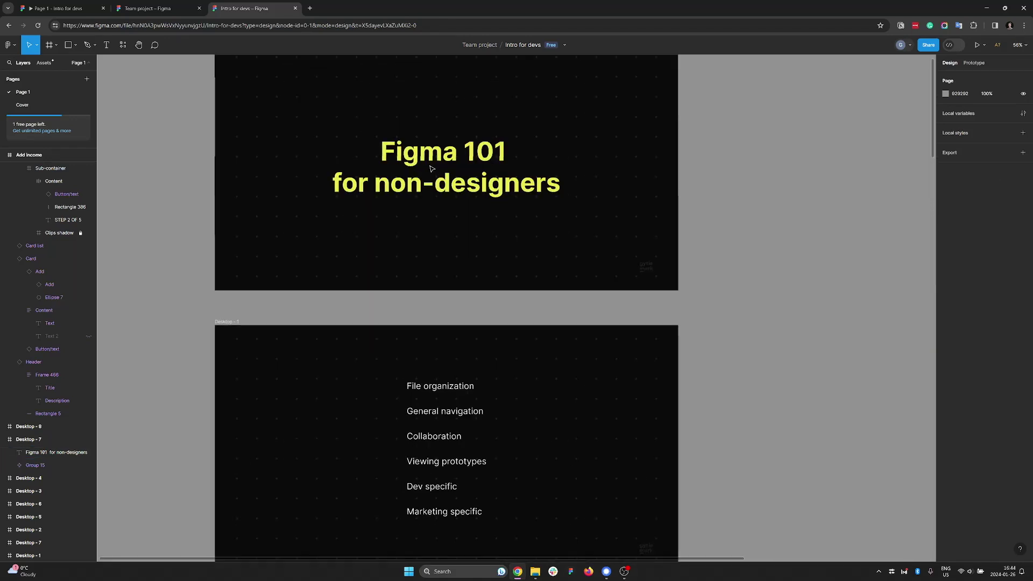
pyautogui.scroll(3, 510, 230)
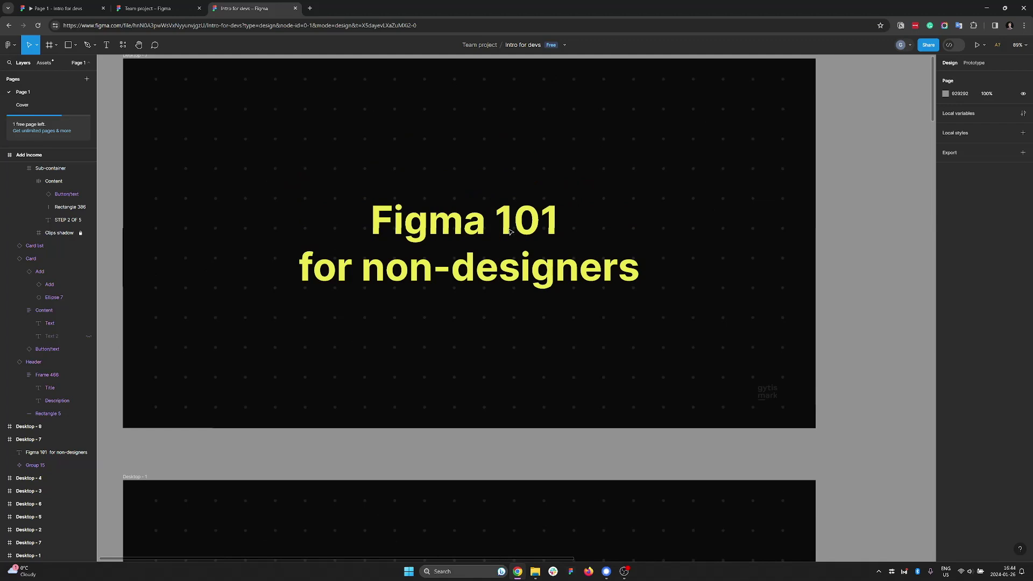
pyautogui.scroll(-2, 510, 230)
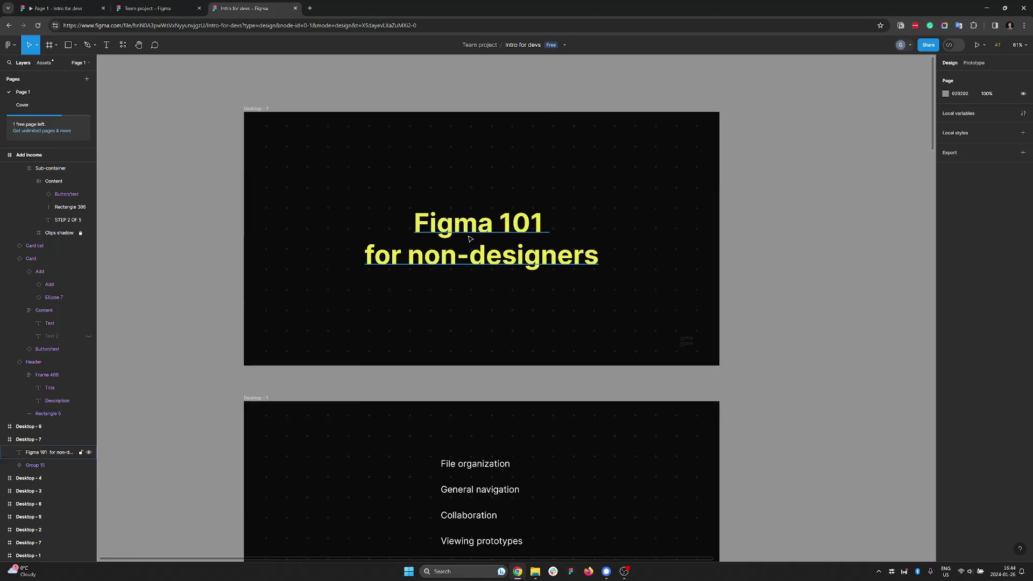
pyautogui.scroll(1, 487, 189)
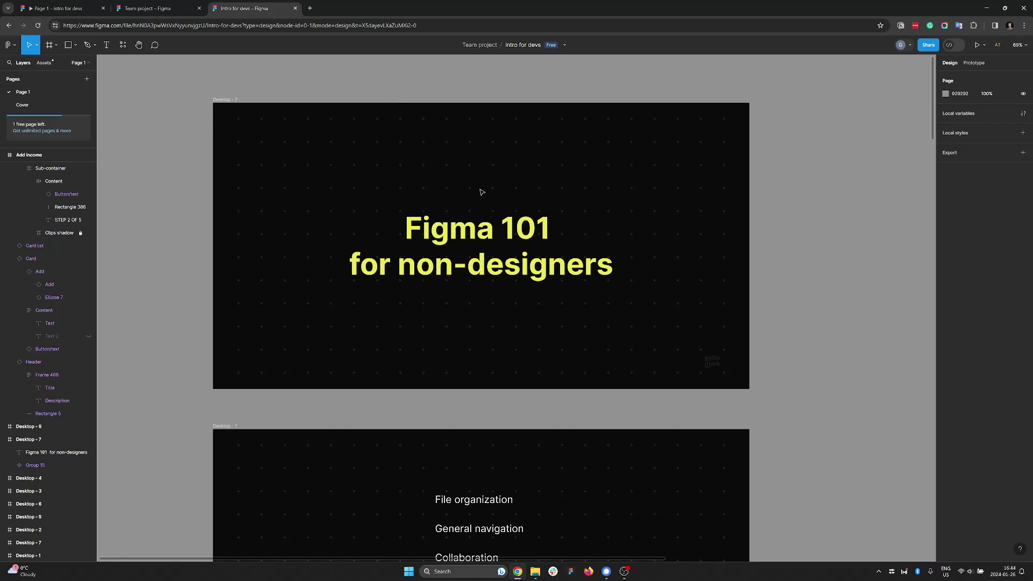
# Look over the title slide and the topic list slide below it by moving vertically between them.
pyautogui.scroll(-1, 490, 216)
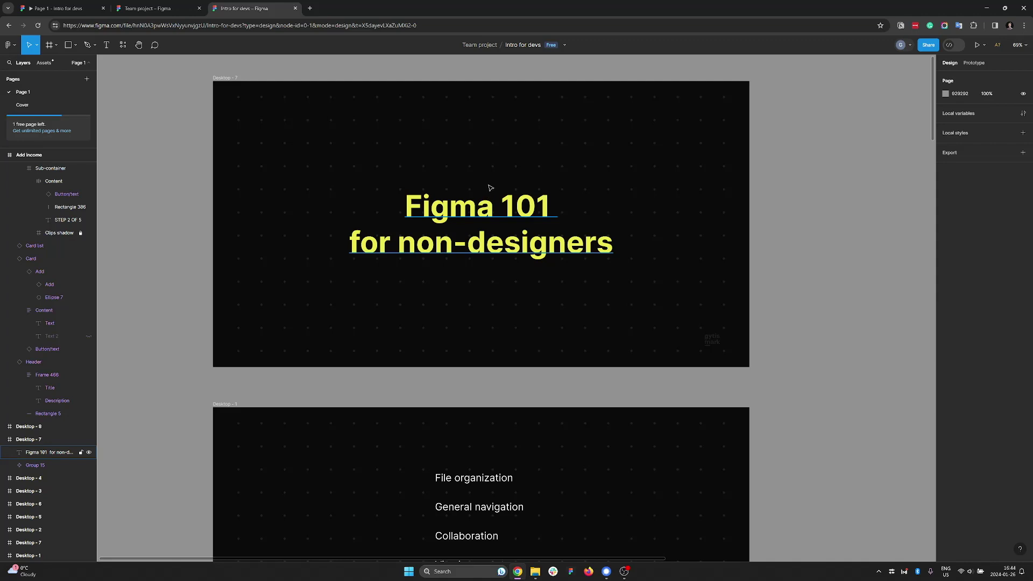
pyautogui.scroll(-2, 491, 187)
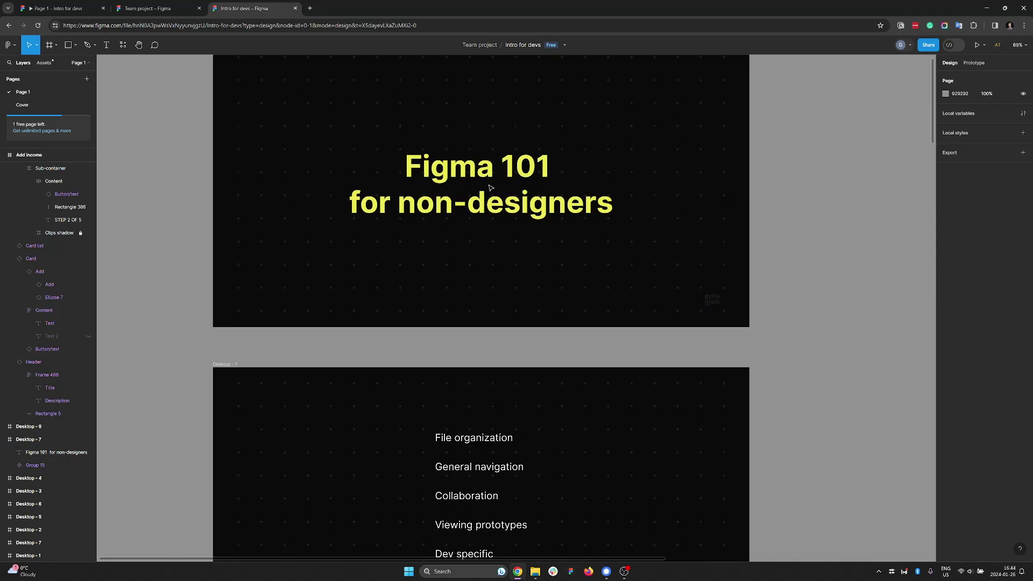
pyautogui.scroll(3, 490, 194)
pyautogui.scroll(-10, 485, 210)
pyautogui.scroll(3, 486, 210)
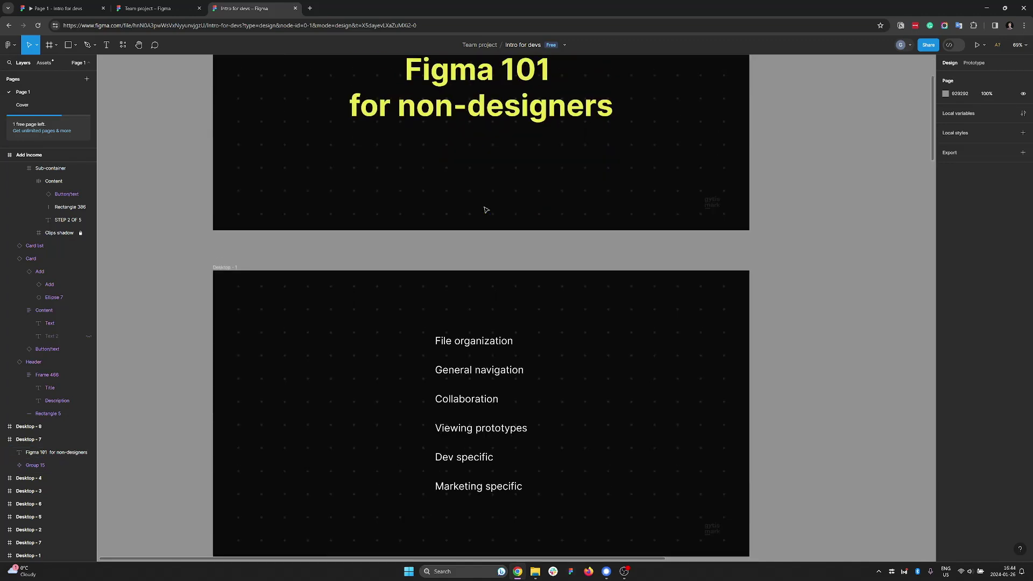
pyautogui.scroll(10, 486, 210)
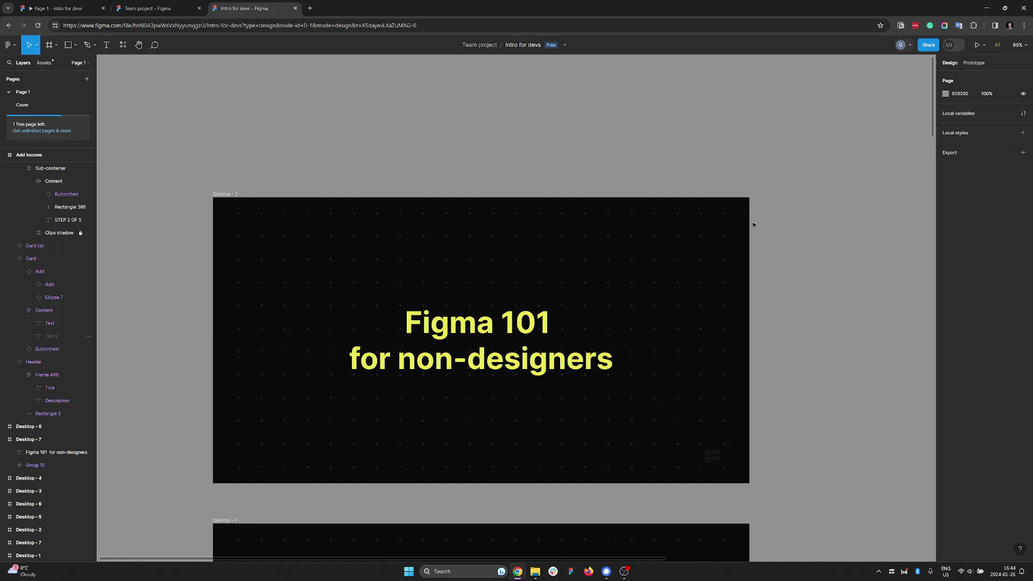
pyautogui.scroll(-14, 764, 257)
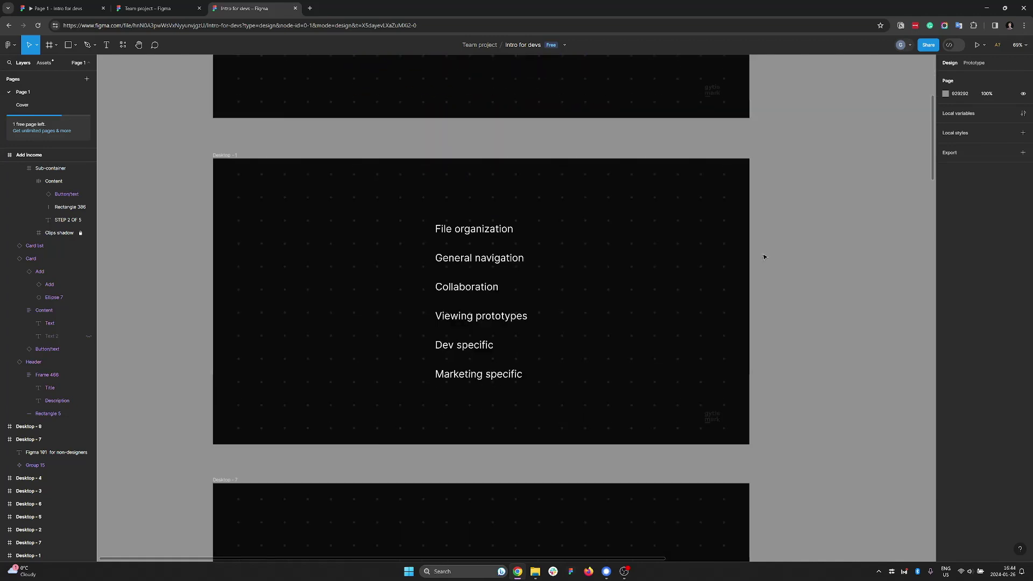
pyautogui.scroll(9, 588, 256)
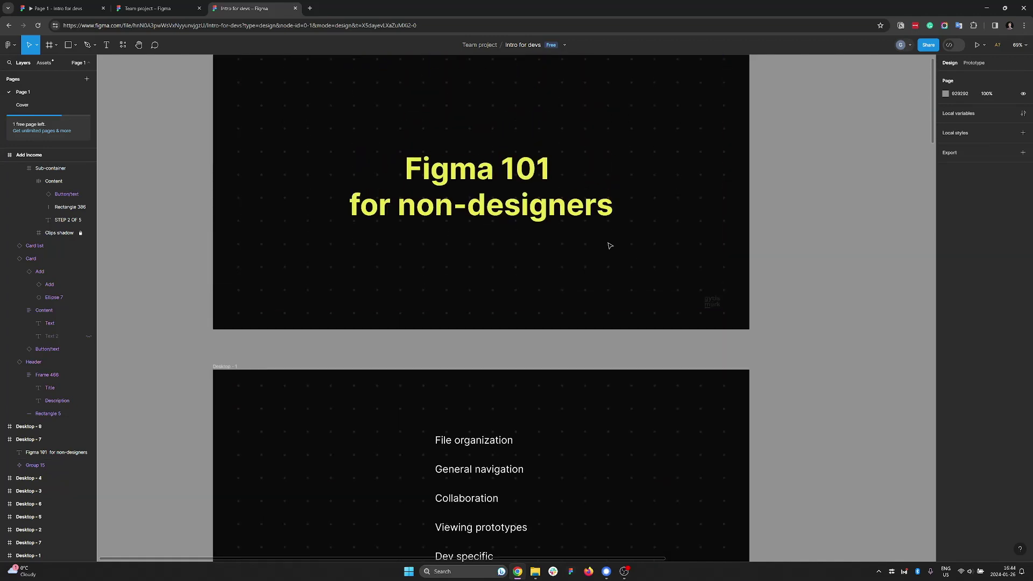
pyautogui.scroll(-1, 709, 258)
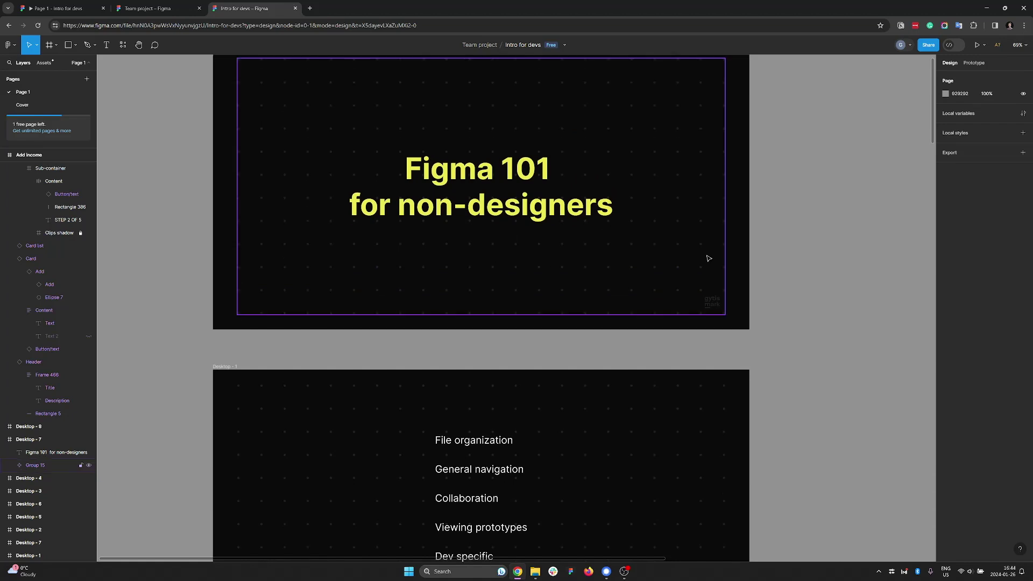
# Pan the canvas sideways and freely around the title and topic list slides, ending on the title slide.
pyautogui.hscroll(4, 773, 253)
pyautogui.hscroll(-6, 751, 256)
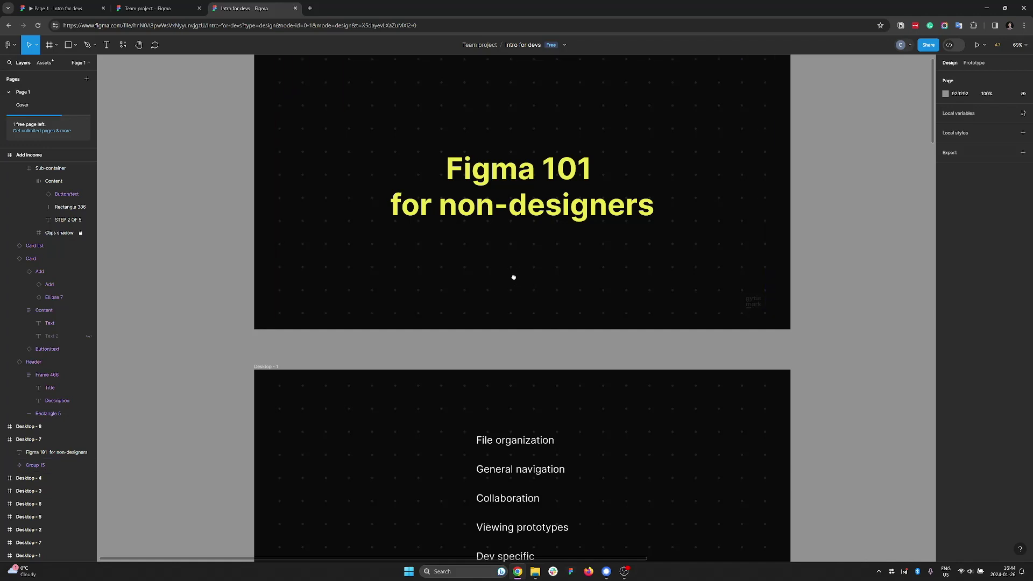
pyautogui.moveTo(514, 277); pyautogui.dragTo(468, 369)
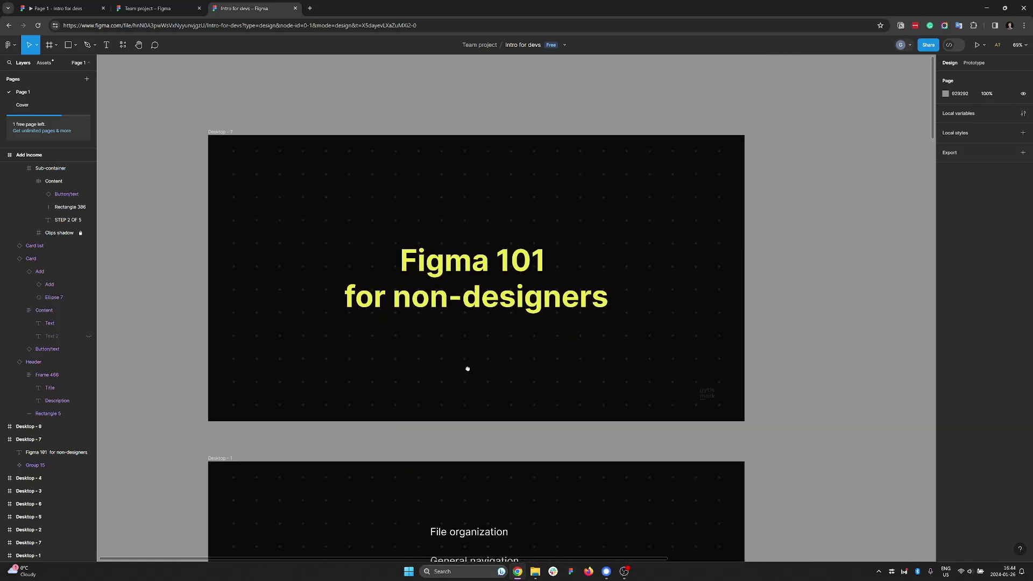
pyautogui.scroll(-6, 469, 369)
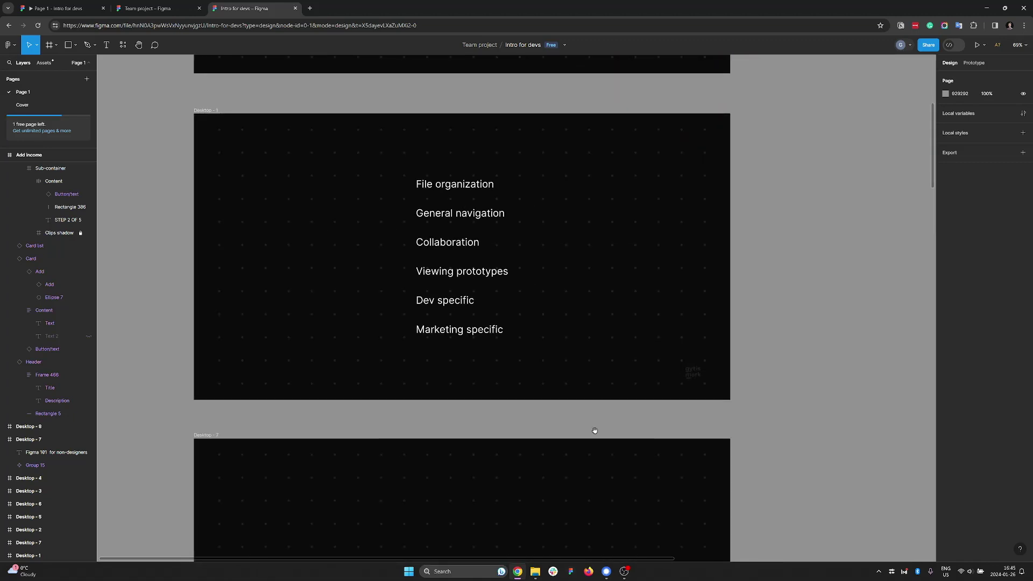
pyautogui.scroll(-4, 595, 431)
pyautogui.moveTo(397, 385); pyautogui.dragTo(610, 459)
pyautogui.scroll(6, 407, 503)
pyautogui.scroll(1, 559, 319)
pyautogui.moveTo(560, 319); pyautogui.dragTo(486, 362)
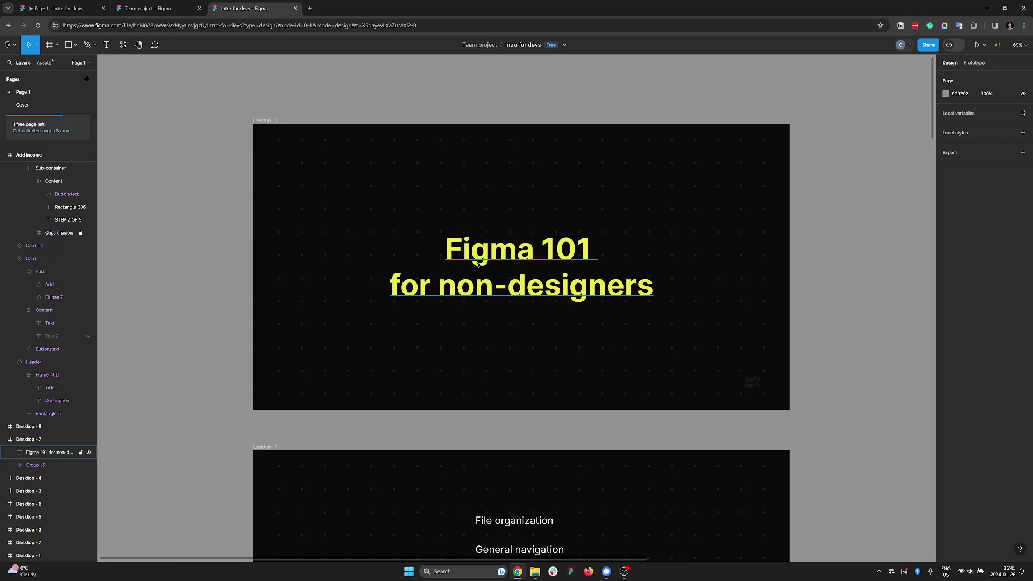
# Review the slides from the title through General navigation at a reduced zoom of 37%.
pyautogui.scroll(-5, 479, 263)
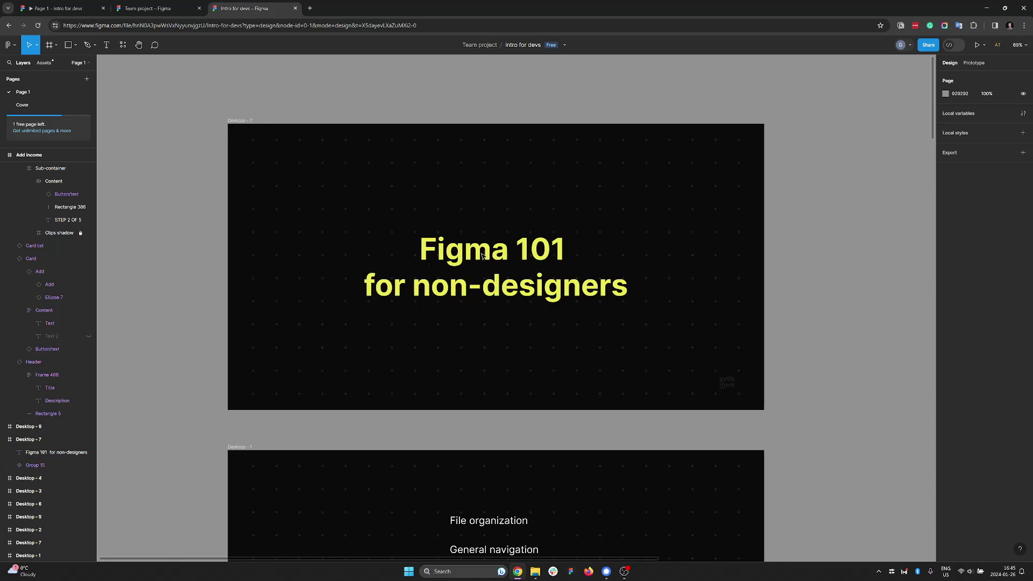
pyautogui.scroll(-5, 487, 322)
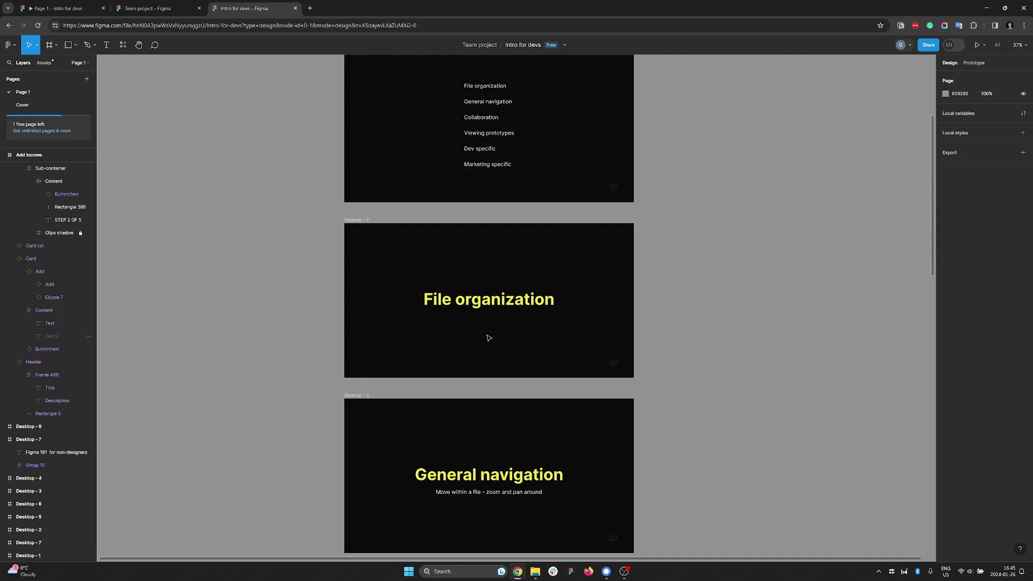
pyautogui.scroll(2, 486, 320)
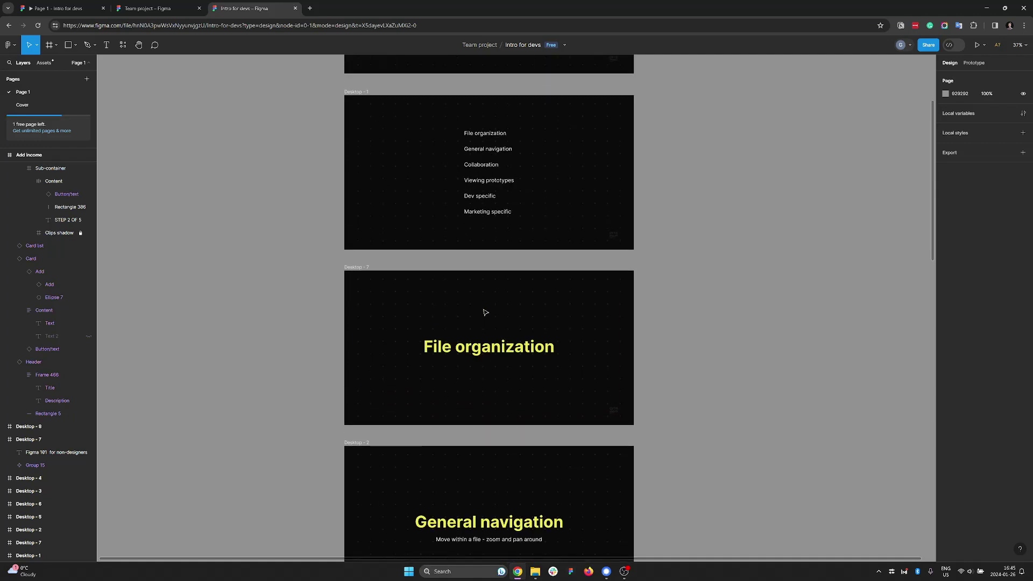
pyautogui.scroll(3, 486, 313)
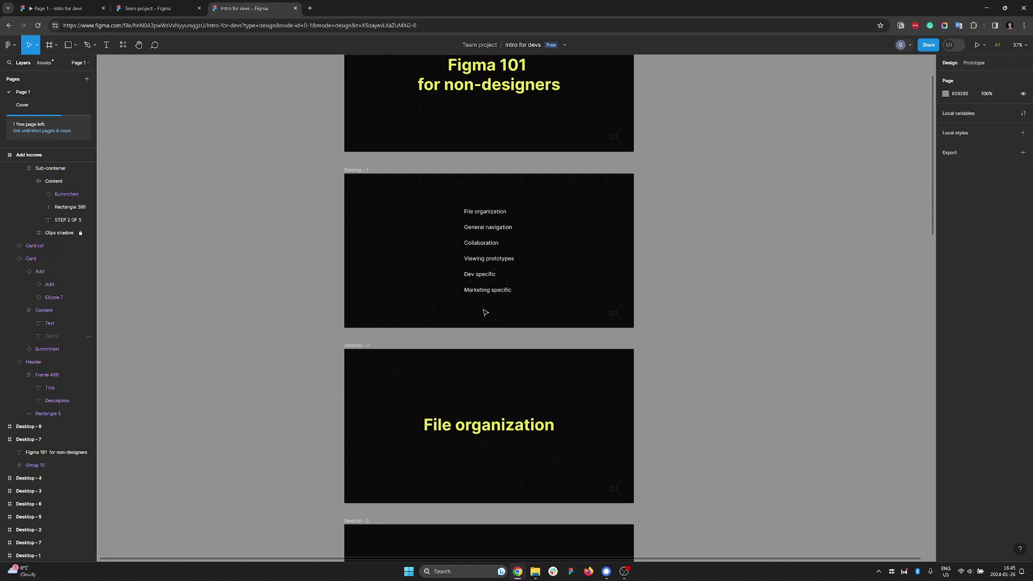
pyautogui.scroll(3, 667, 261)
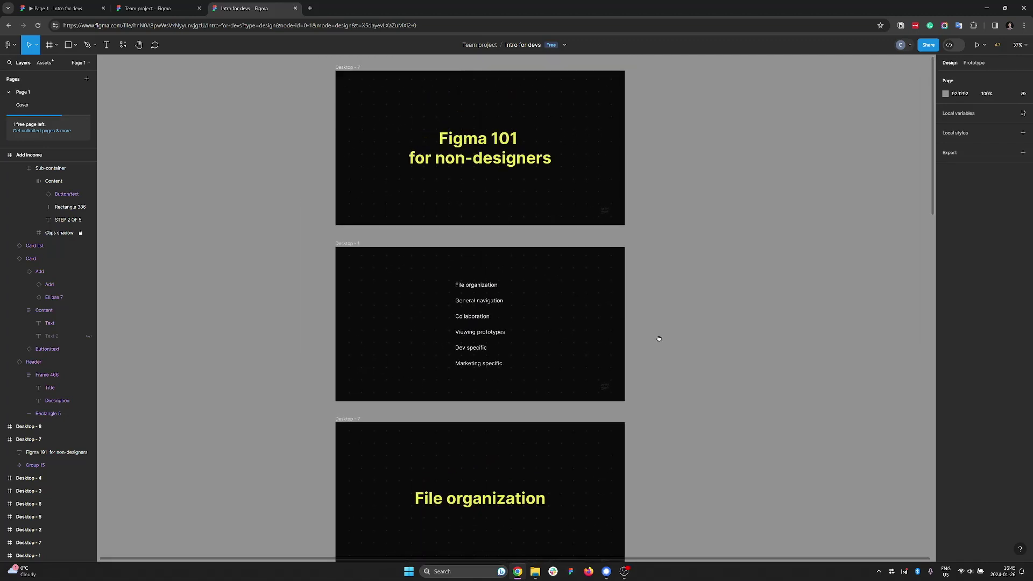
# Return from the Collaboration prototype slide to the Intro for devs design file and look over its title and topic list slides.
pyautogui.scroll(5, 658, 338)
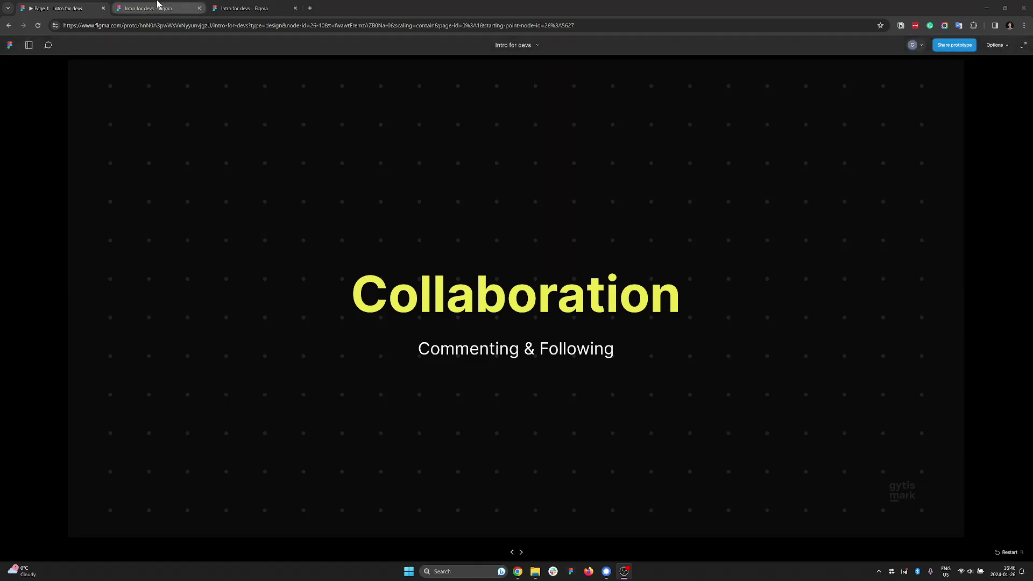
pyautogui.click(163, 7)
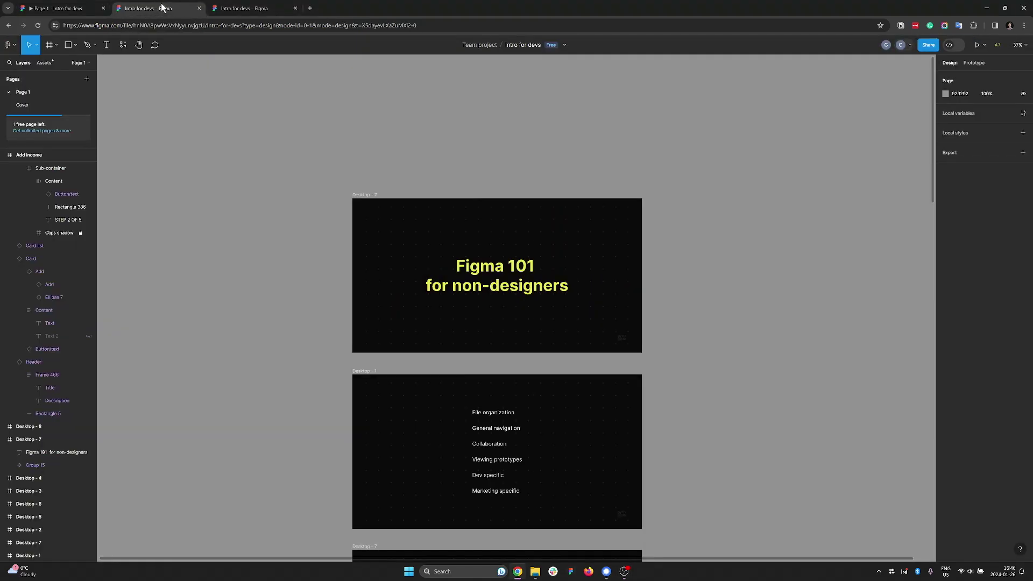
pyautogui.scroll(-2, 390, 156)
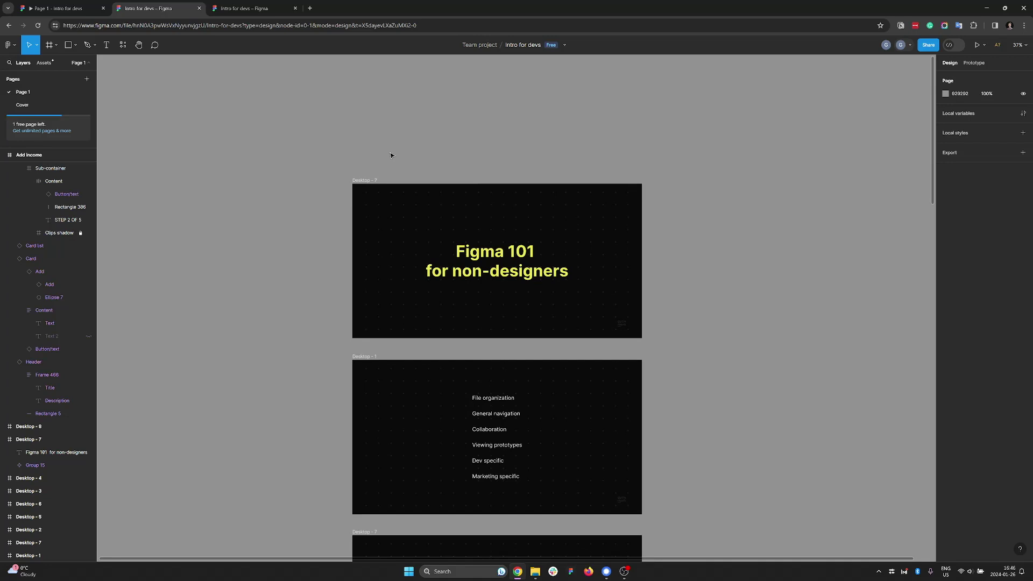
pyautogui.scroll(3, 454, 205)
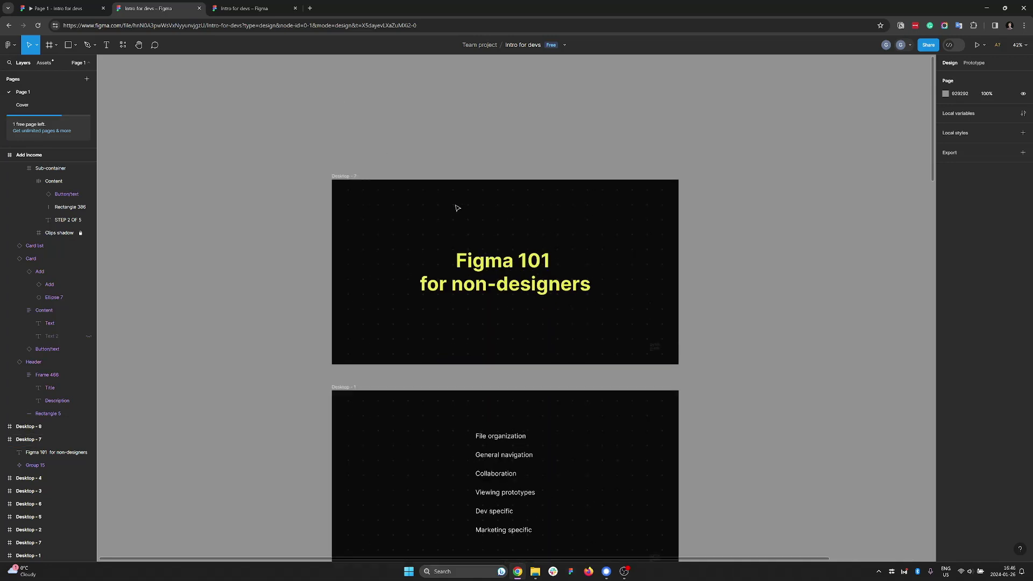
pyautogui.scroll(-1, 506, 156)
pyautogui.scroll(2, 484, 132)
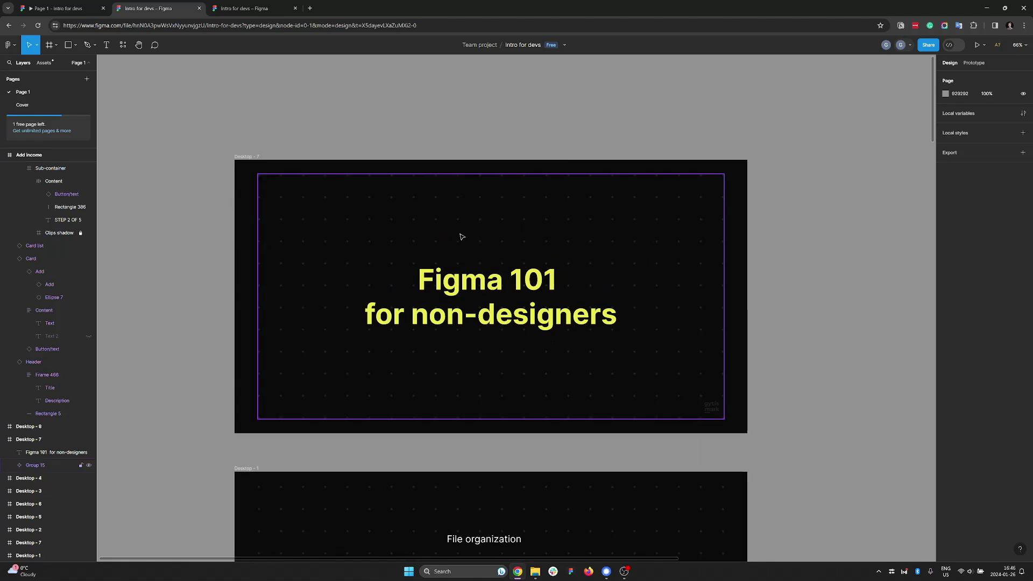
pyautogui.scroll(-3, 479, 319)
pyautogui.scroll(-4, 479, 318)
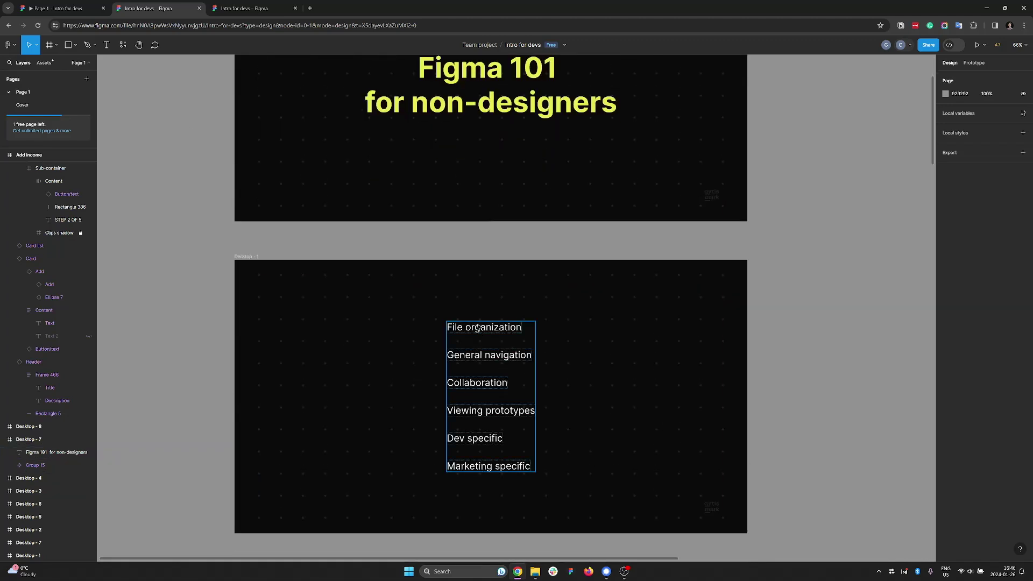
pyautogui.scroll(8, 476, 309)
pyautogui.scroll(-1, 476, 309)
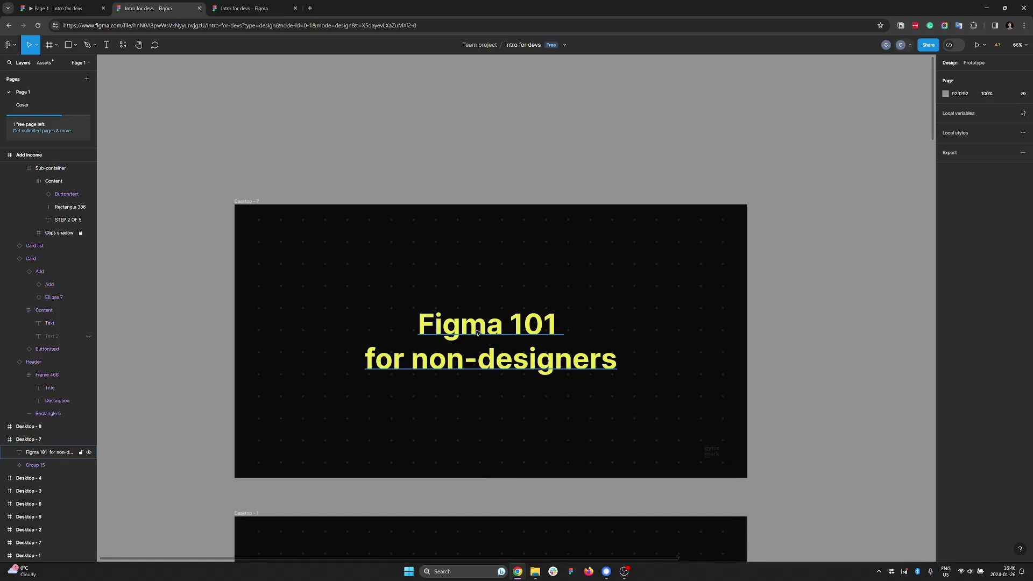
pyautogui.scroll(-3, 484, 328)
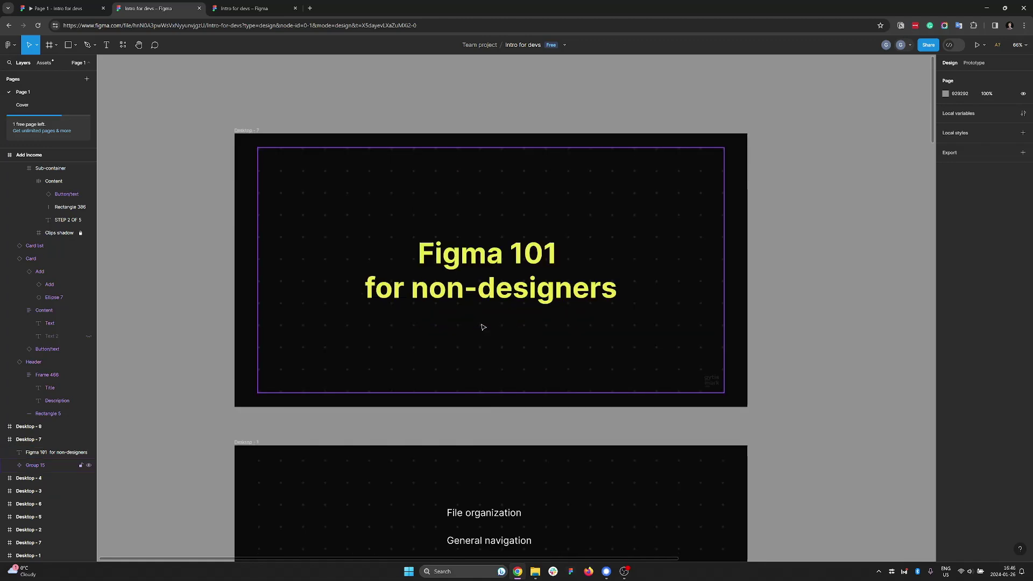
pyautogui.scroll(-2, 471, 275)
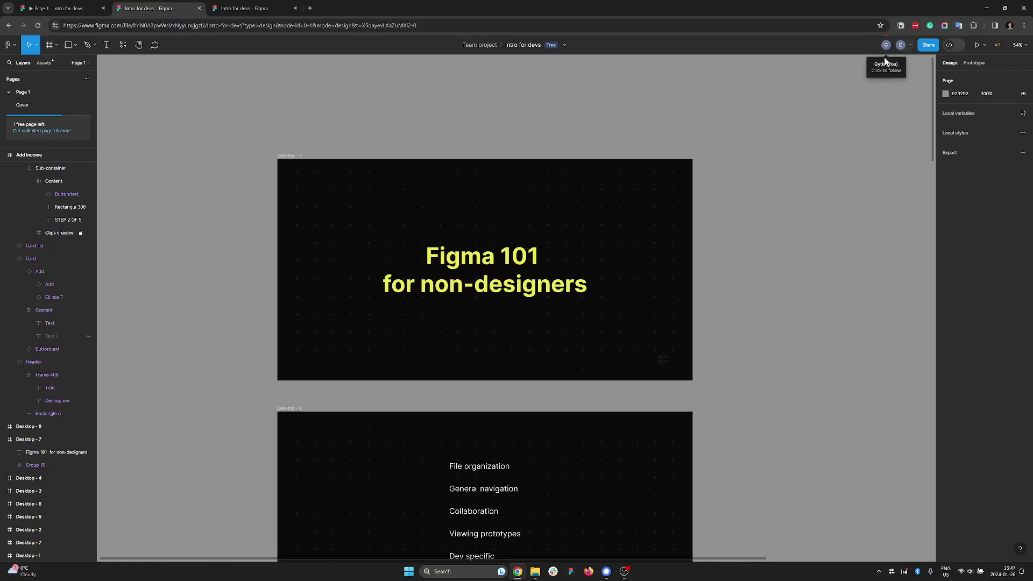
# Follow the first listed participant's view, check the file's other open tab, and resume following after returning.
pyautogui.click(887, 43)
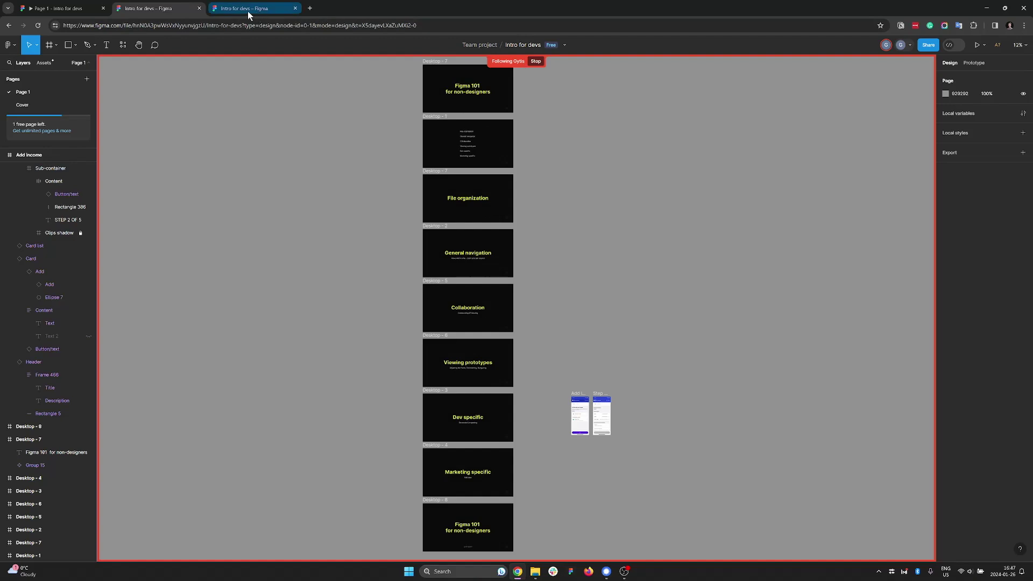
pyautogui.click(249, 10)
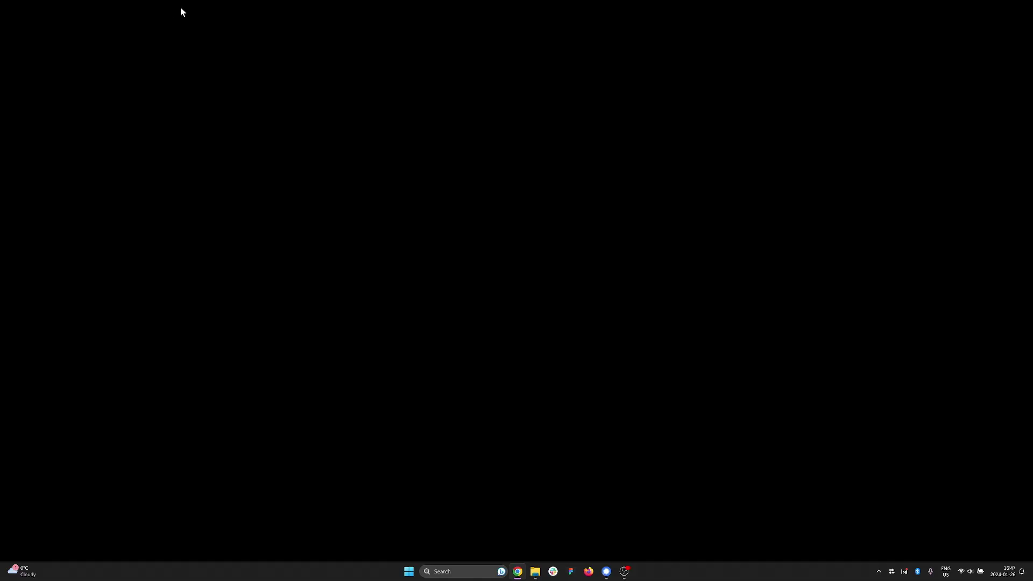
pyautogui.click(180, 8)
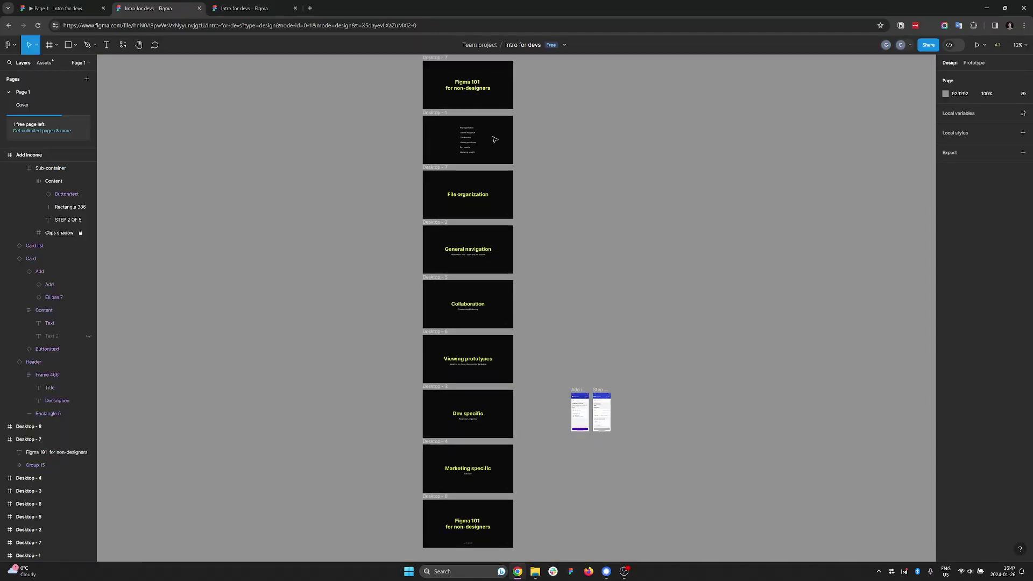
pyautogui.scroll(2, 566, 146)
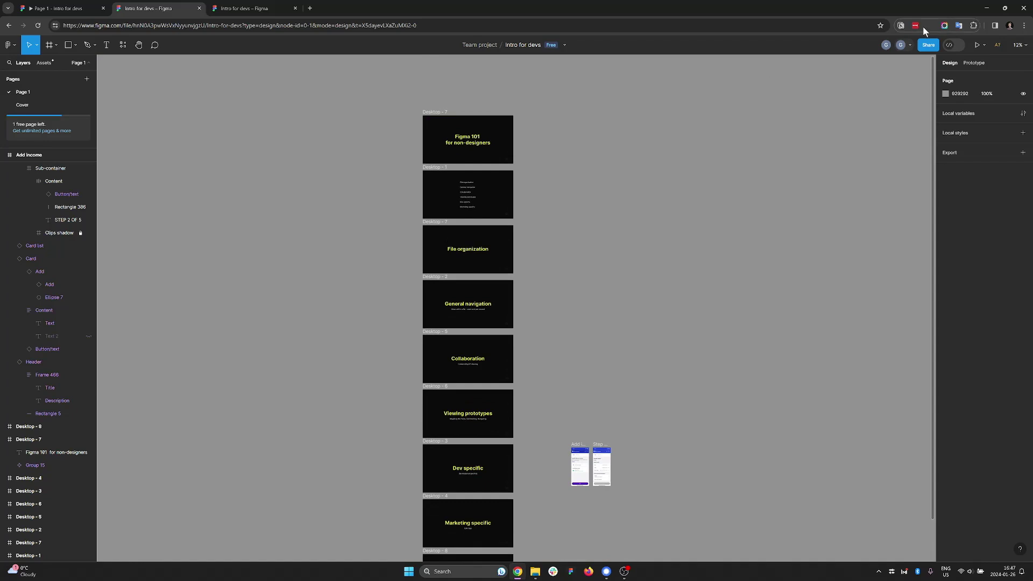
pyautogui.click(887, 45)
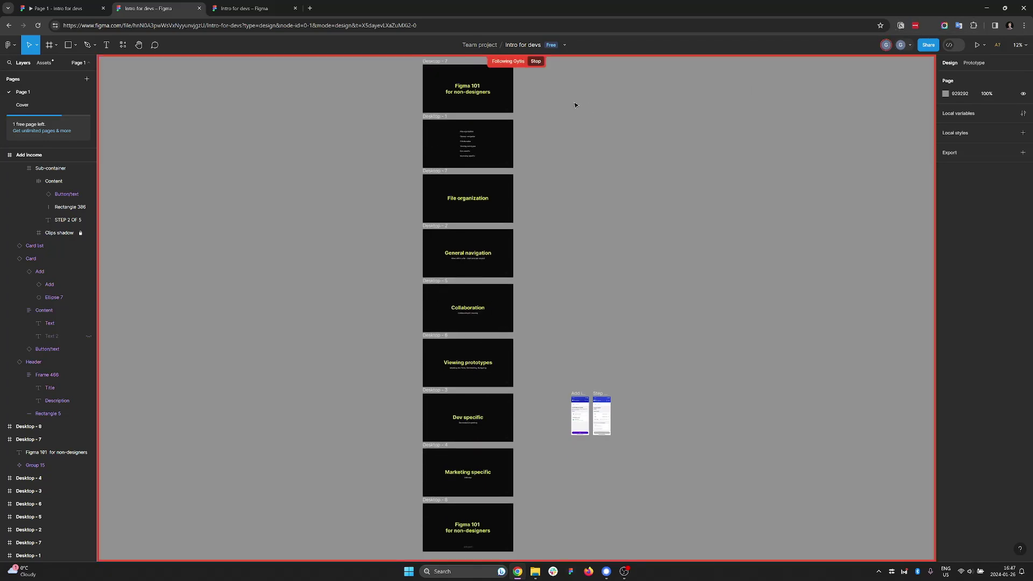
# Move the second open copy of the design file out of this browser window, and stop and restart following the participant.
pyautogui.moveTo(253, 8); pyautogui.dragTo(0, 7)
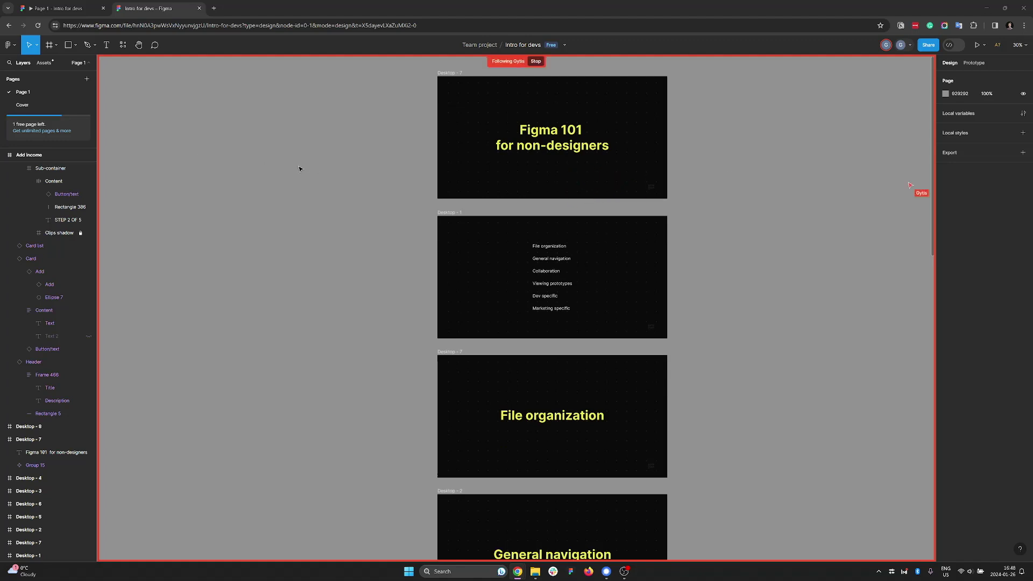
pyautogui.click(536, 61)
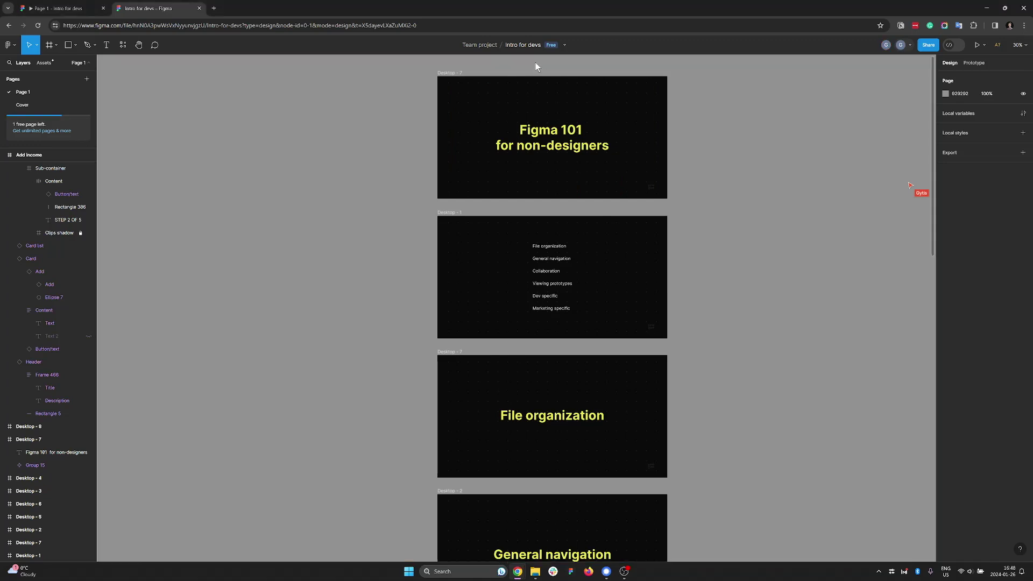
pyautogui.scroll(1, 408, 189)
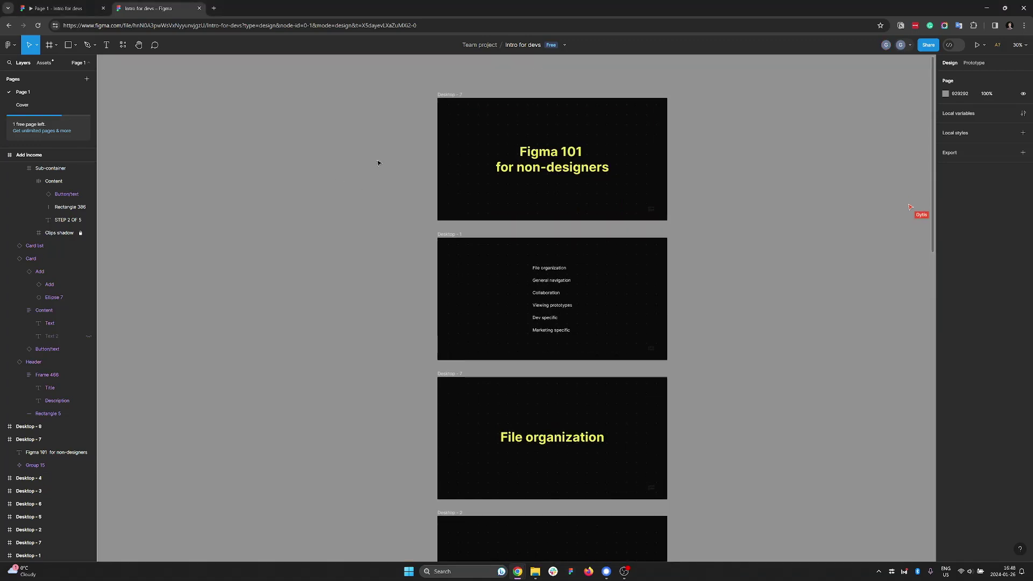
pyautogui.click(886, 45)
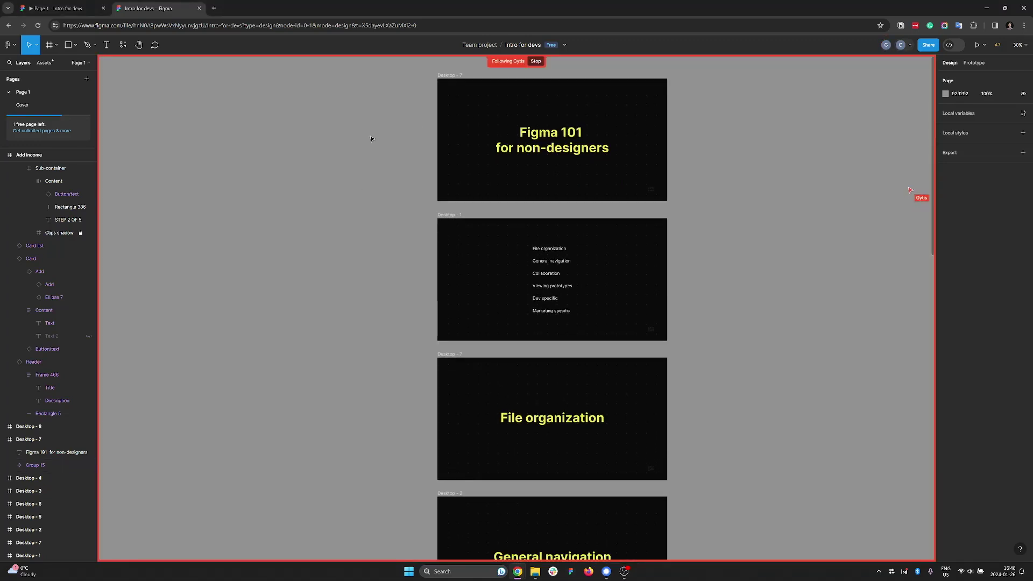
# Break out of following by moving the canvas independently, and examine the participant's live cursor beside the title slide.
pyautogui.moveTo(313, 191); pyautogui.dragTo(286, 261)
pyautogui.scroll(-1, 285, 270)
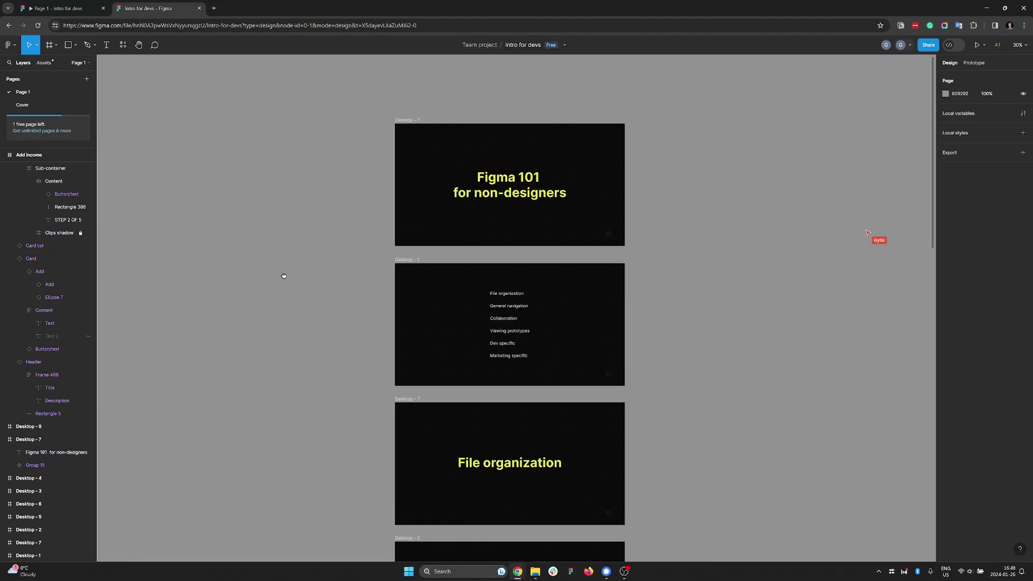
pyautogui.scroll(1, 284, 276)
pyautogui.hscroll(1, 285, 253)
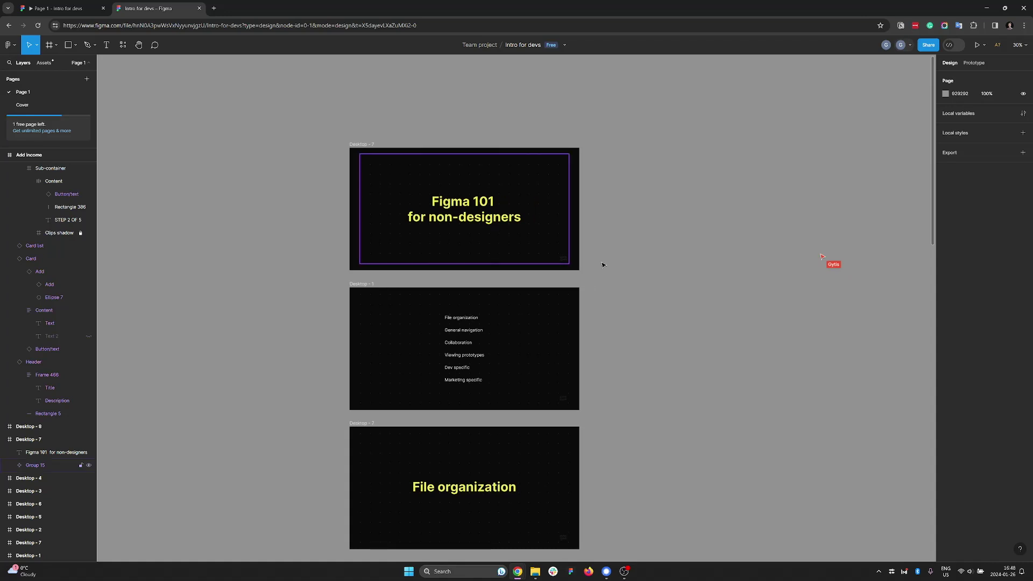
pyautogui.scroll(2, 829, 260)
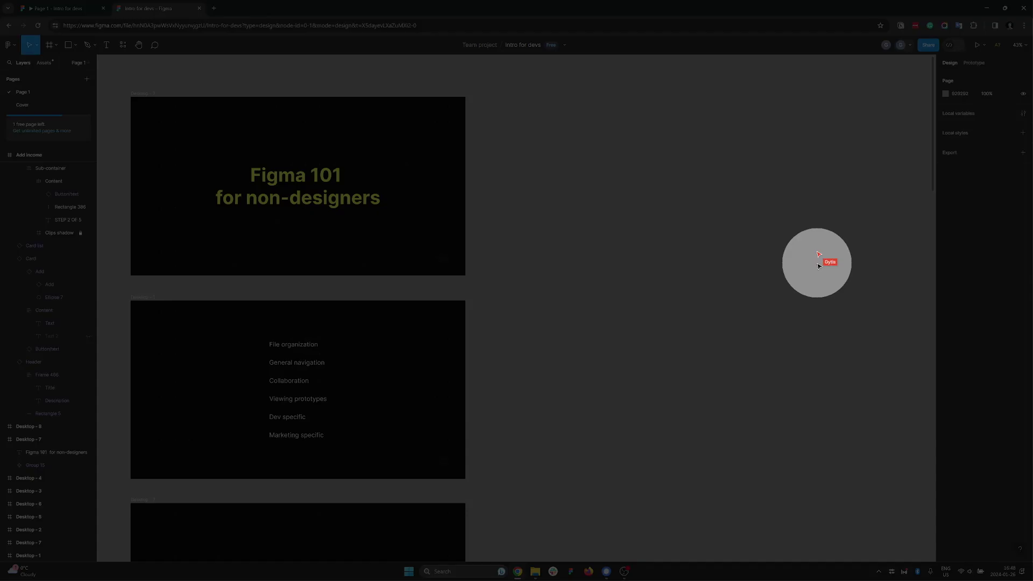
pyautogui.scroll(-1, 704, 265)
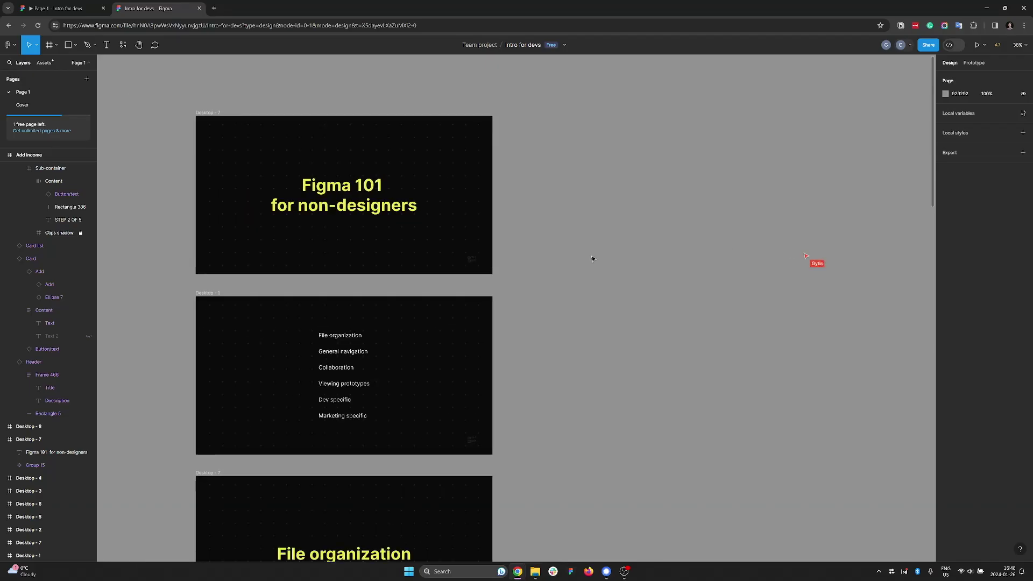
pyautogui.hscroll(-3, 592, 259)
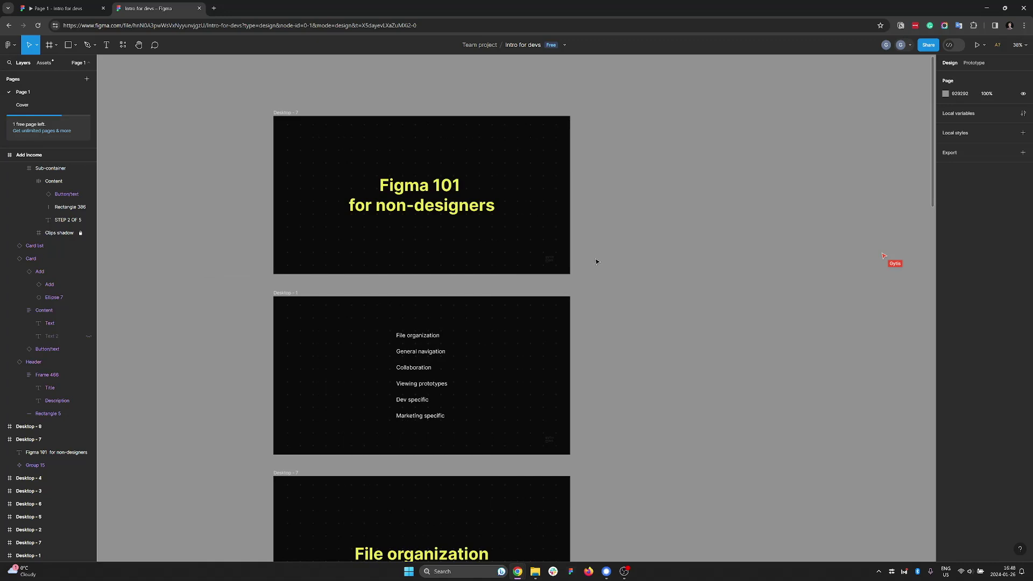
pyautogui.scroll(-1, 589, 256)
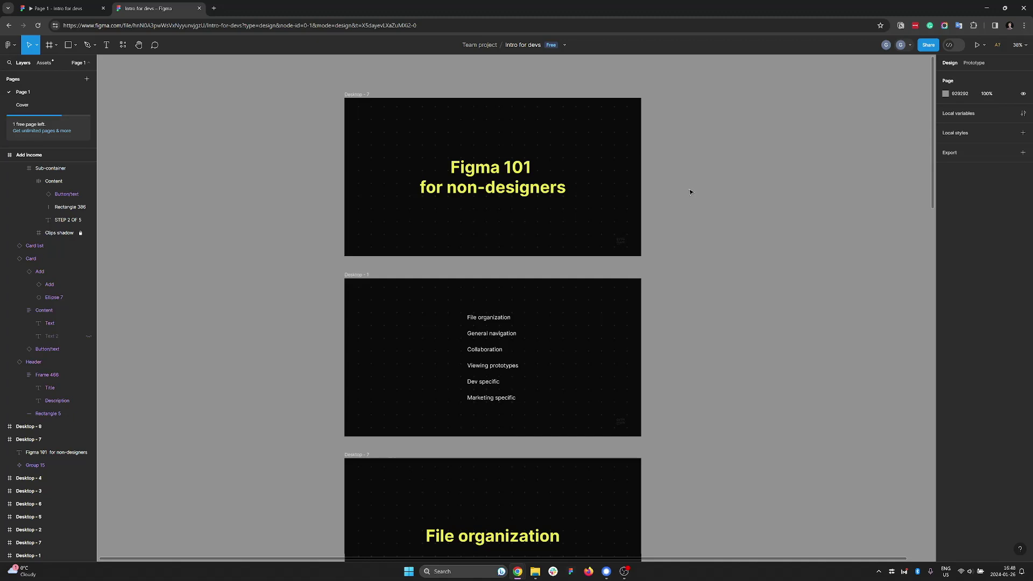
# Post a comment reading "add comment" beside the "File organization" item on the topic list slide.
pyautogui.scroll(3, 488, 86)
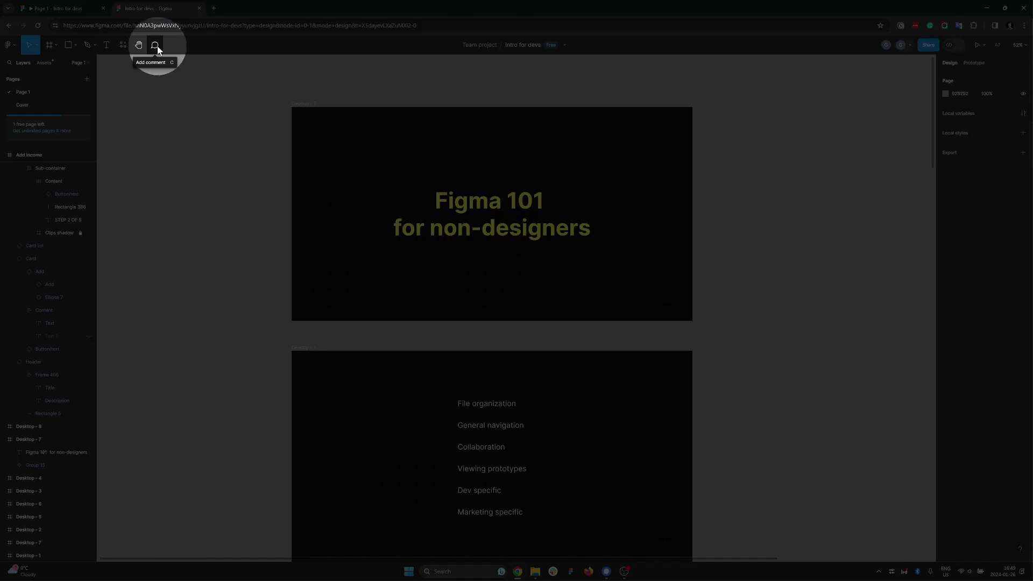
pyautogui.scroll(1, 469, 173)
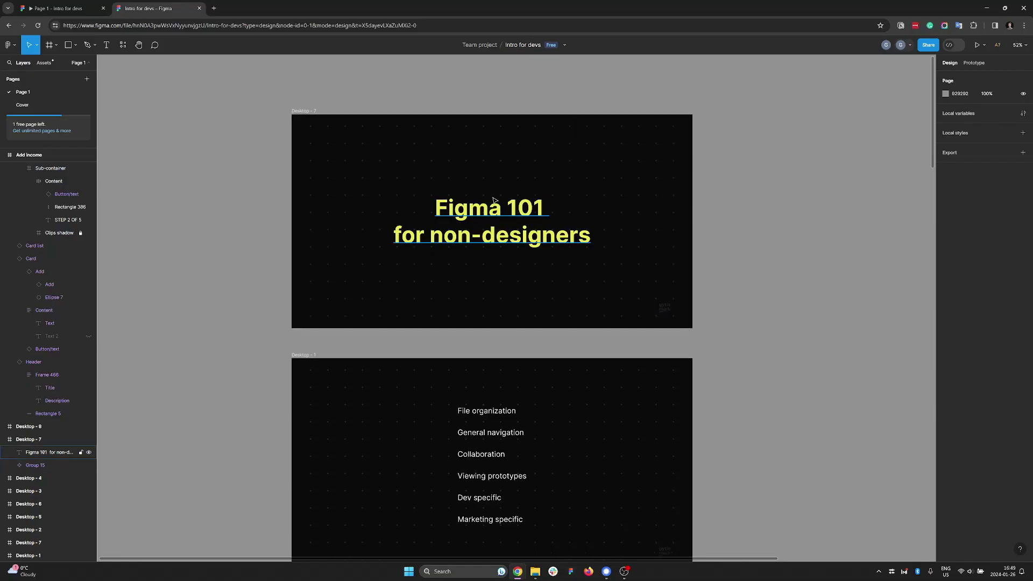
pyautogui.press('c')
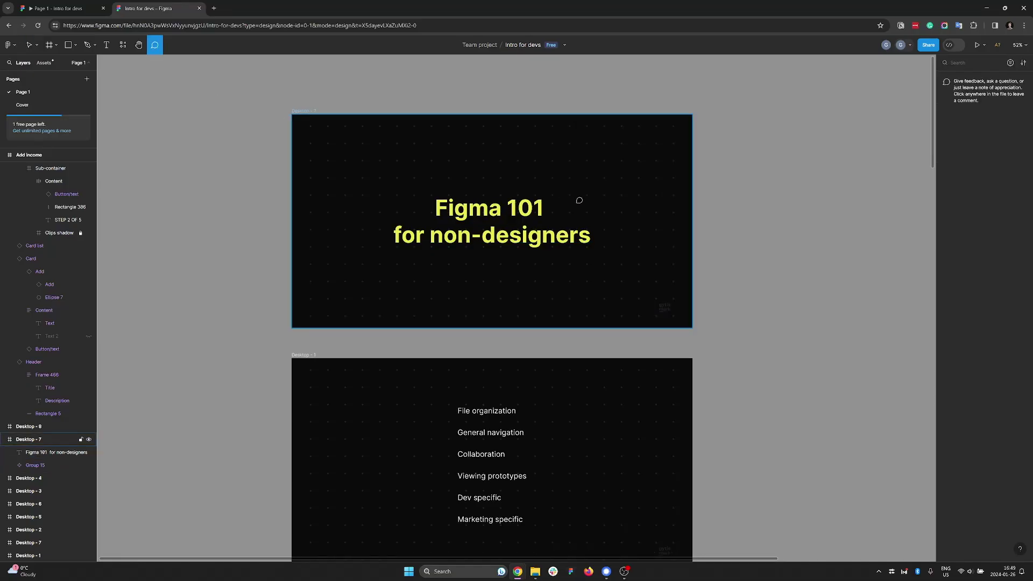
pyautogui.scroll(-5, 563, 242)
pyautogui.scroll(2, 563, 242)
pyautogui.scroll(3, 522, 199)
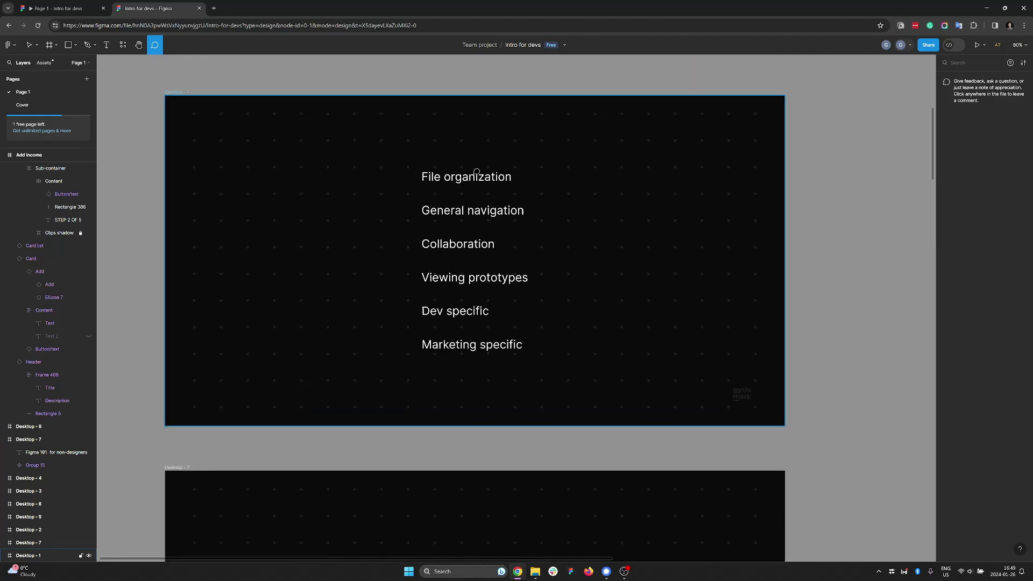
pyautogui.click(515, 172)
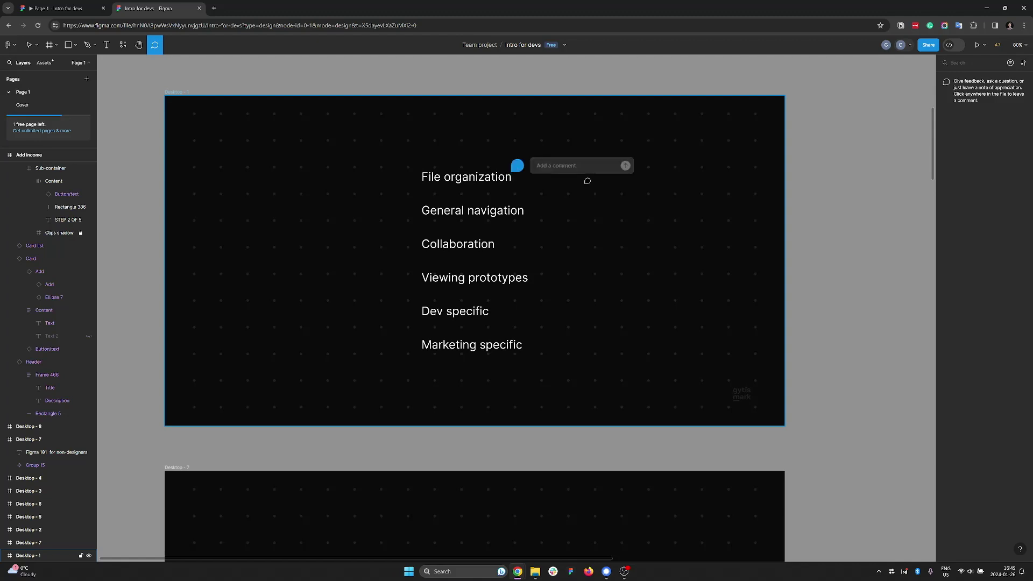
pyautogui.write('add comment')
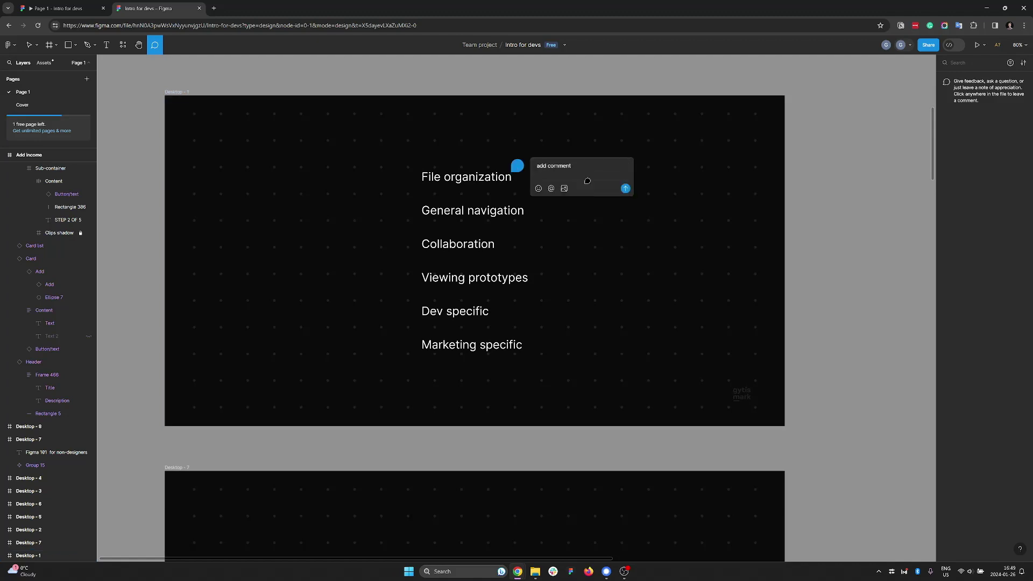
pyautogui.press('Return')
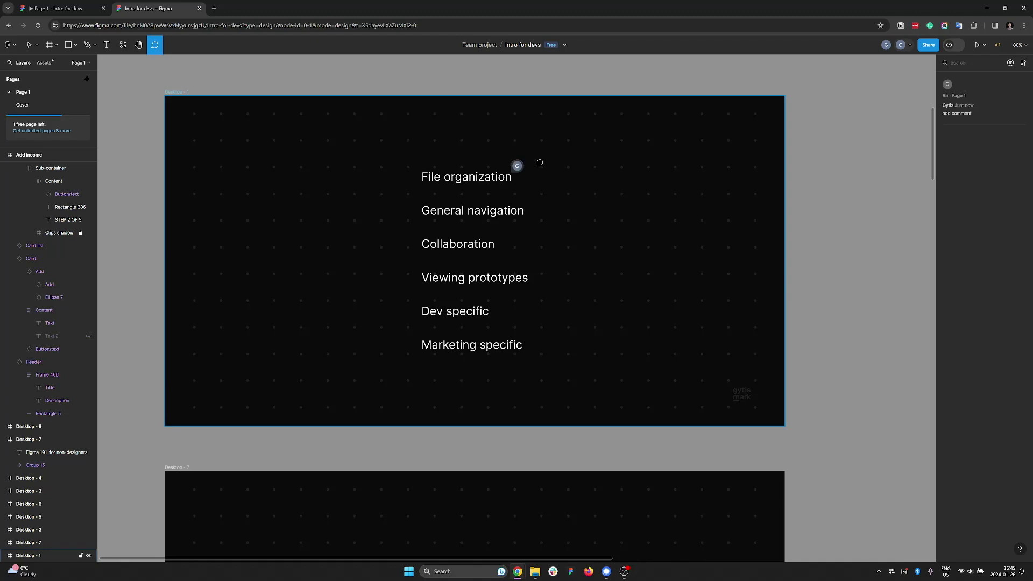
# Reply "thanks" to the comment beside "File organization" on the topic list slide and mark the thread as resolved.
pyautogui.moveTo(521, 168)
pyautogui.scroll(-10, 377, 213)
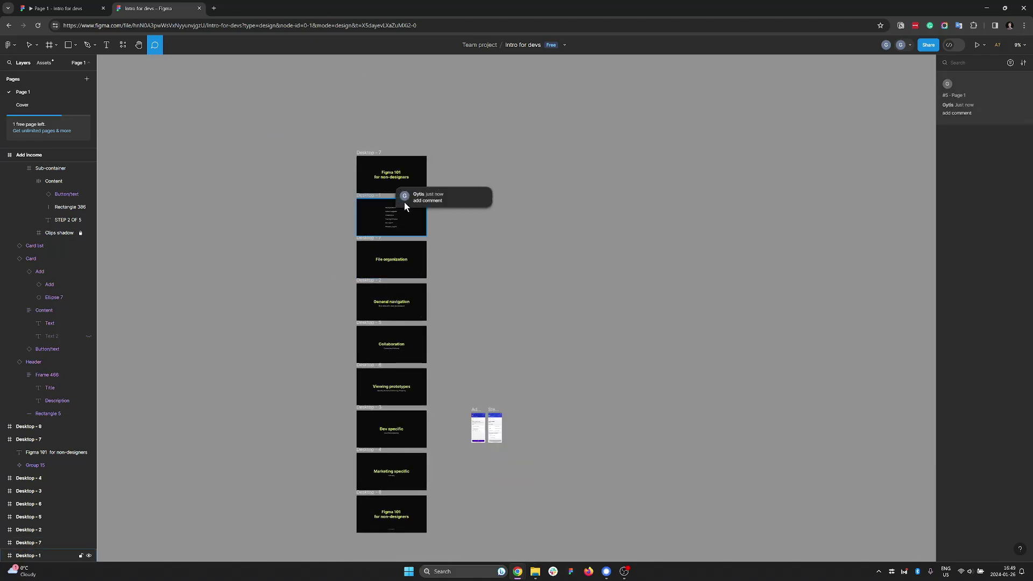
pyautogui.scroll(3, 402, 201)
pyautogui.scroll(2, 388, 201)
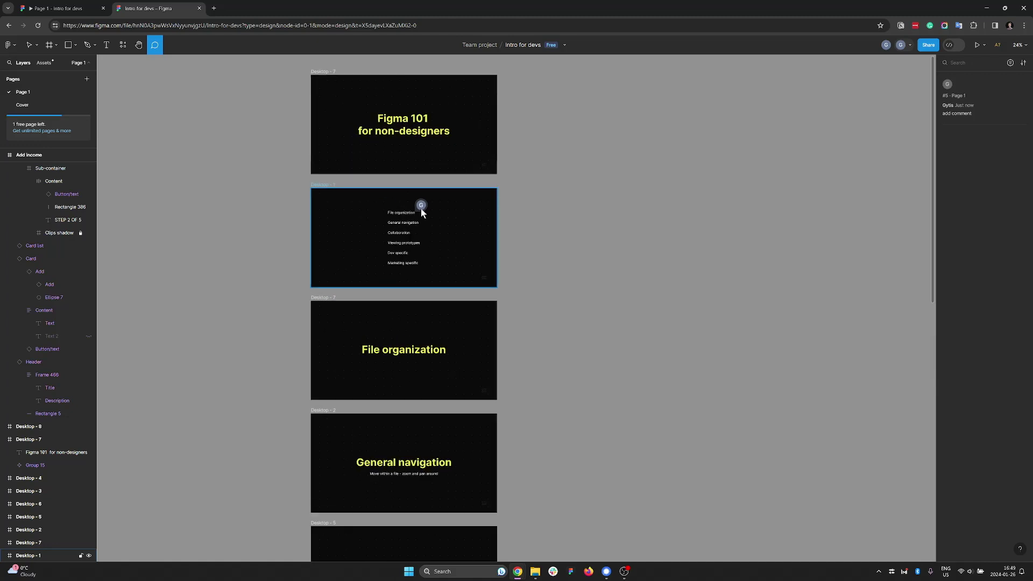
pyautogui.click(424, 206)
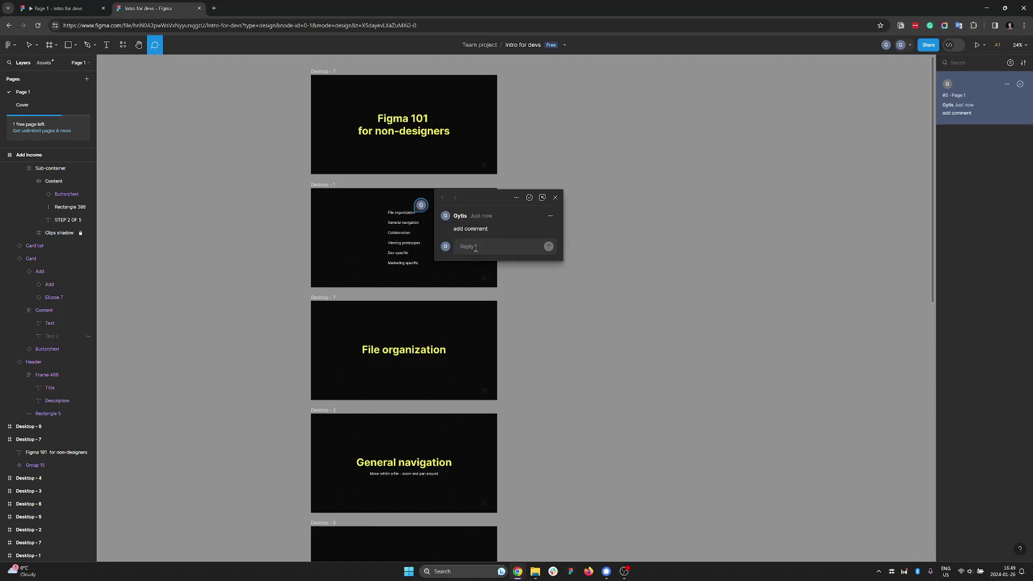
pyautogui.write('thans')
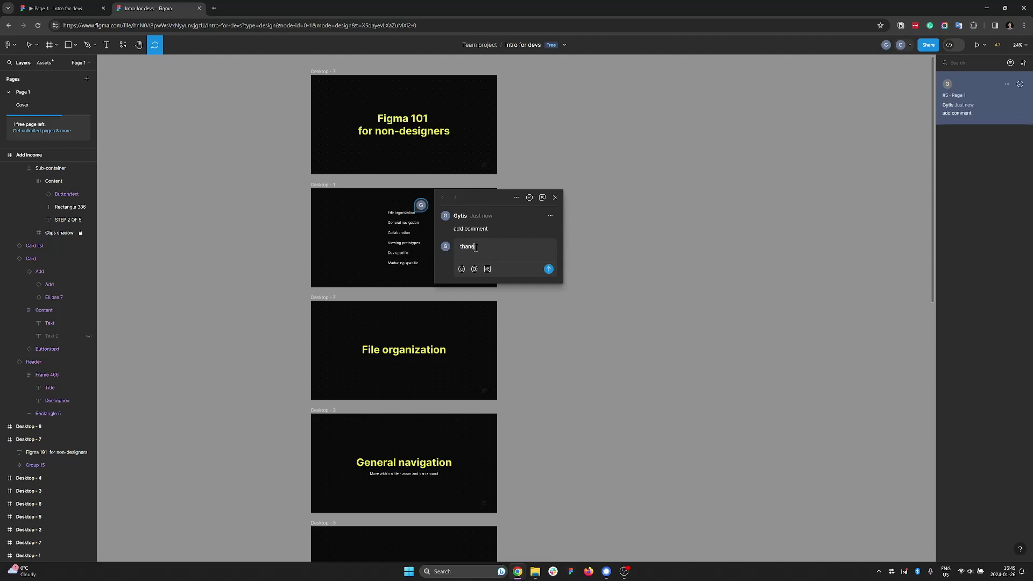
pyautogui.write('ks')
pyautogui.press('Return')
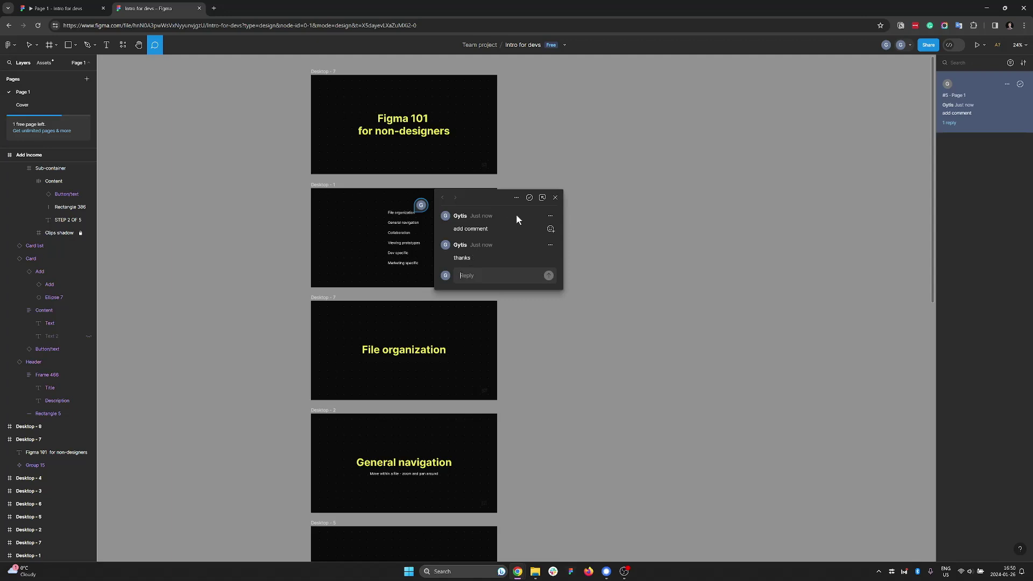
pyautogui.scroll(5, 398, 214)
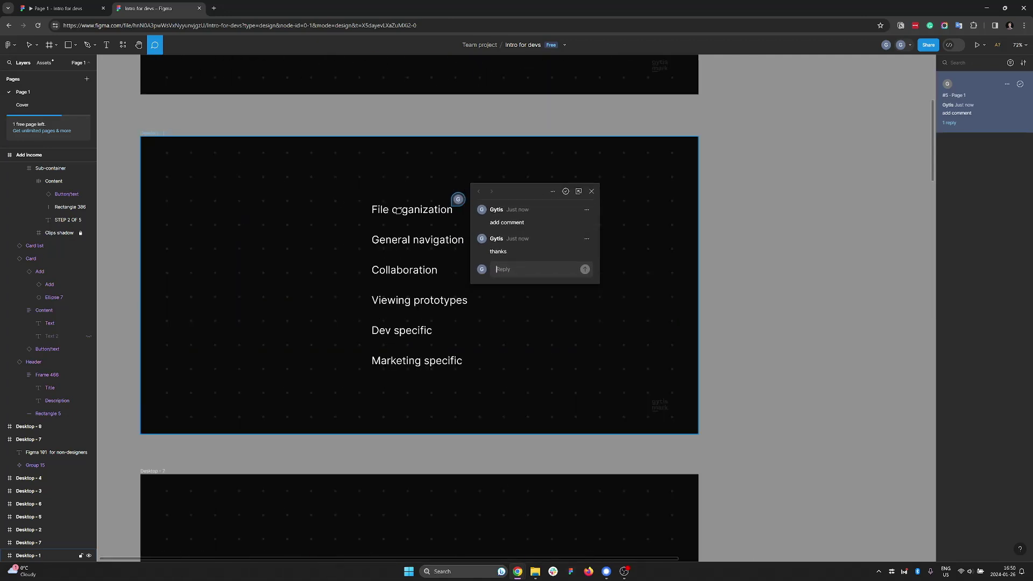
pyautogui.click(569, 191)
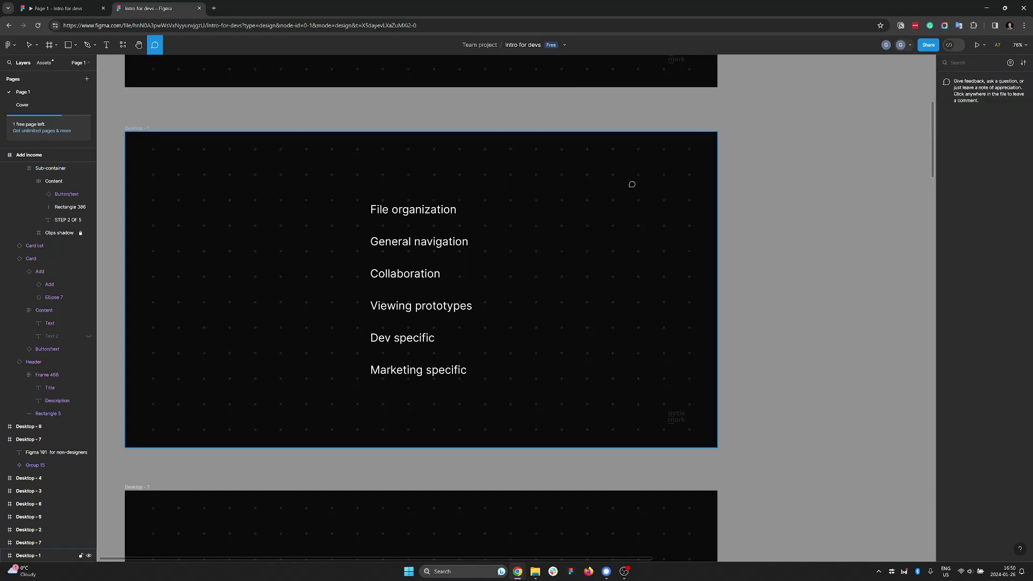
# Post a comment beside "General navigation" that mentions the file's owner followed by "comment", and view its thread.
pyautogui.scroll(-3, 452, 214)
pyautogui.click(471, 231)
pyautogui.write('@')
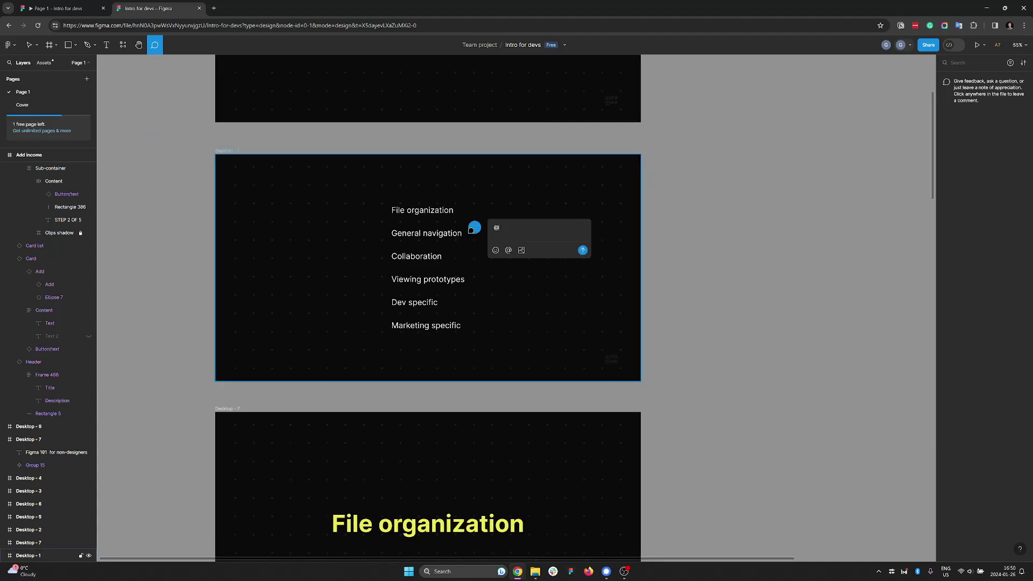
pyautogui.write('gyt')
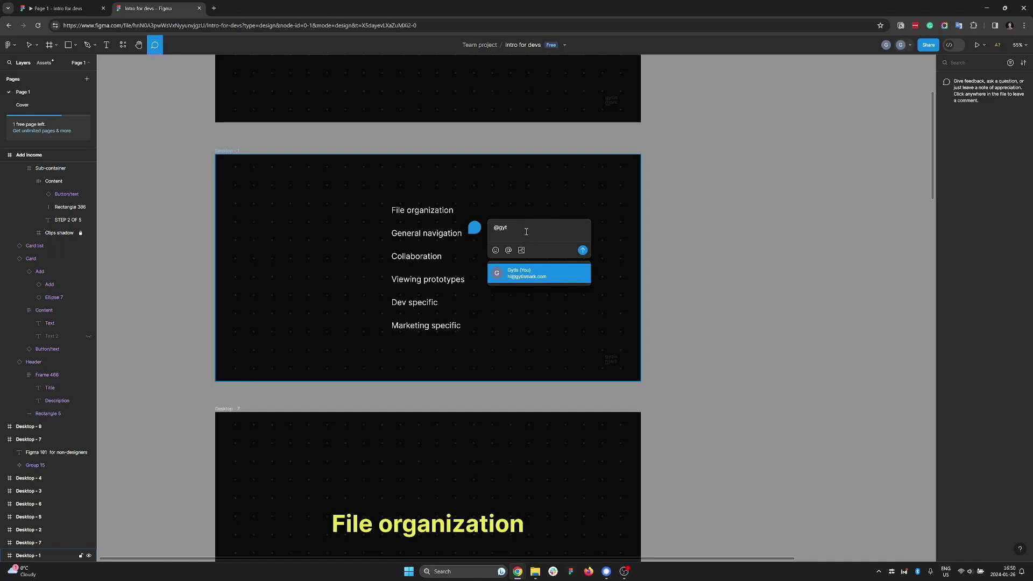
pyautogui.click(539, 277)
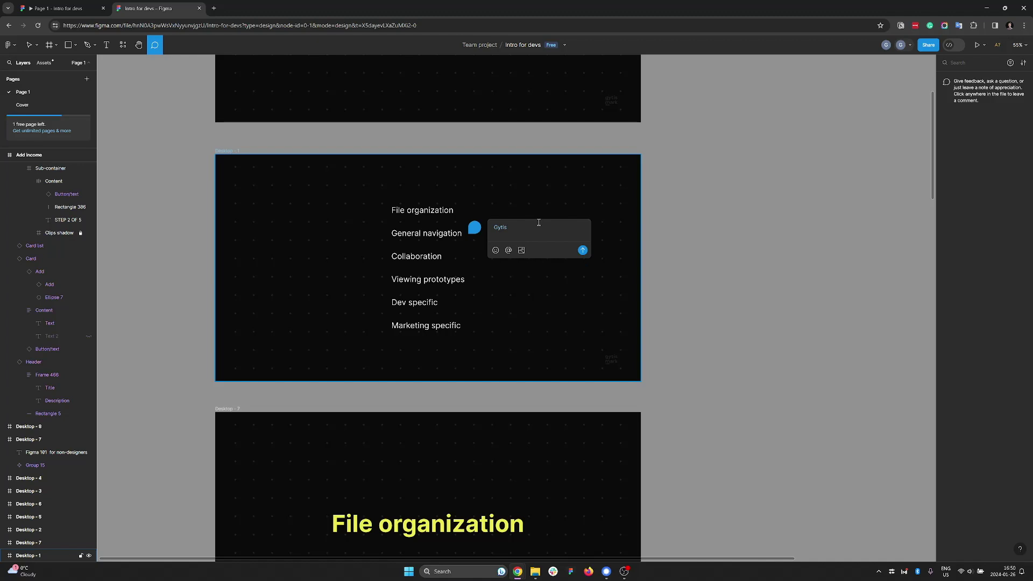
pyautogui.write('comment')
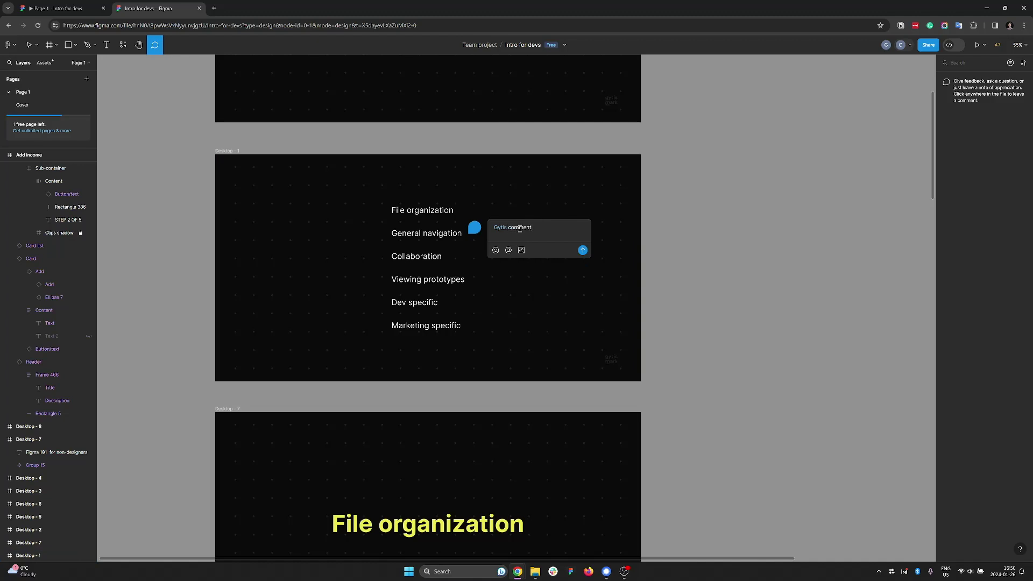
pyautogui.click(583, 250)
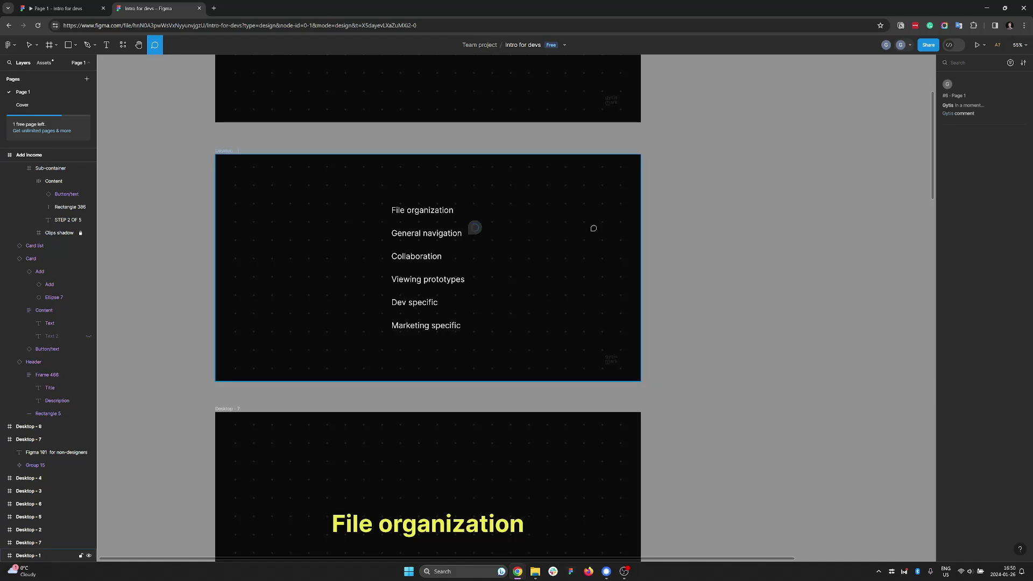
pyautogui.click(475, 227)
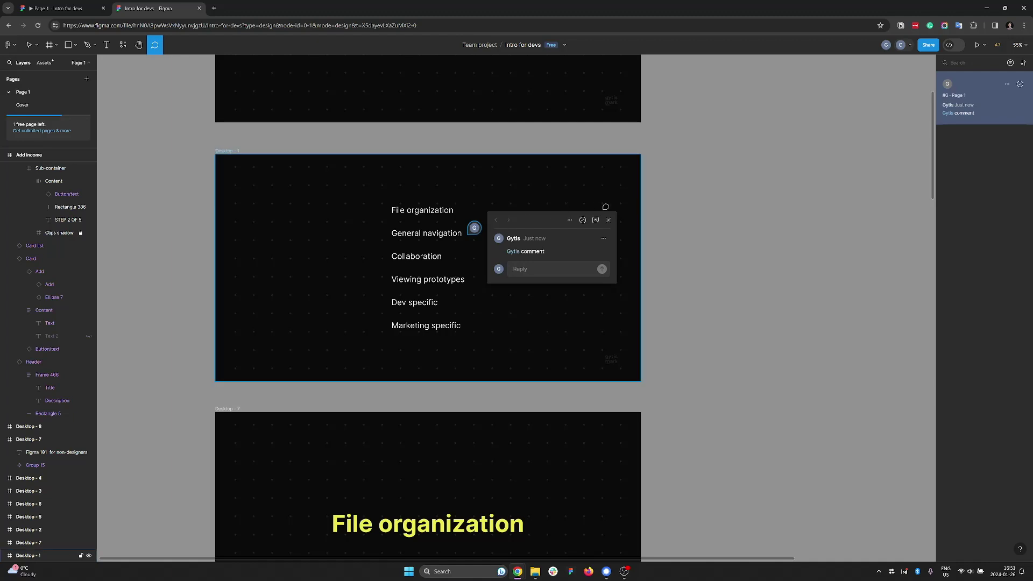
pyautogui.click(609, 220)
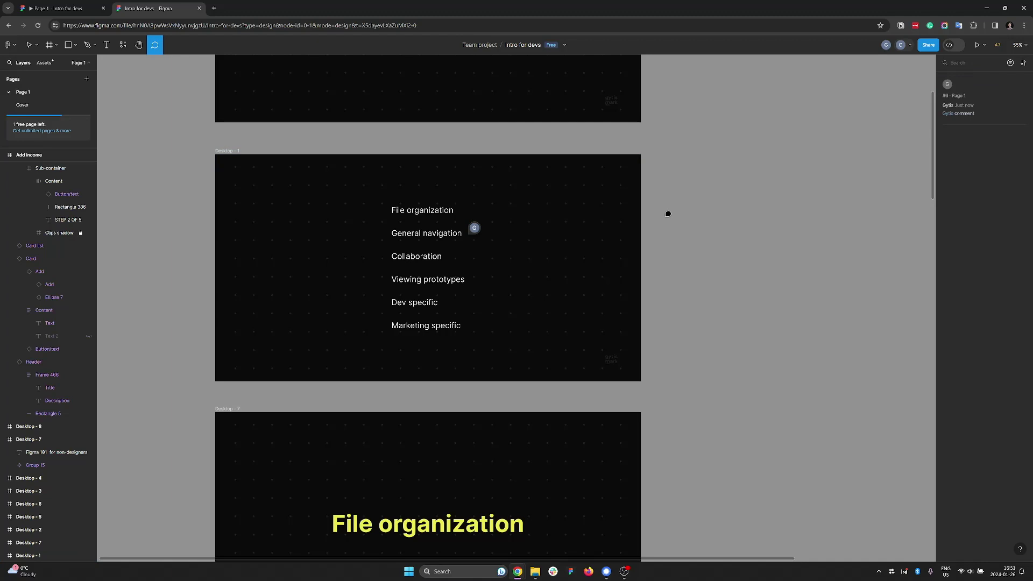
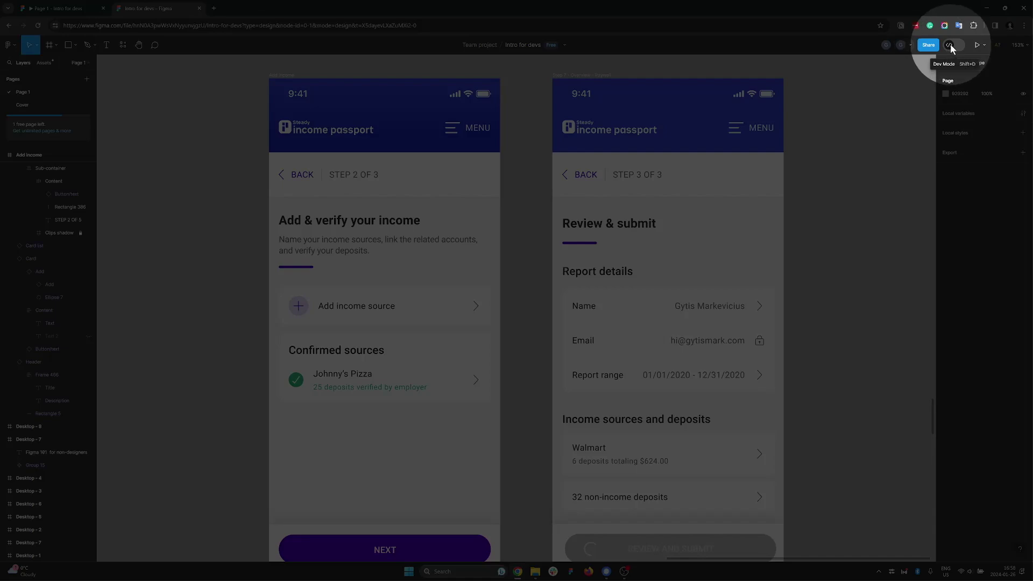
# Switch the Intro for devs file to Dev Mode, return to design mode, and enable Dev Mode again.
pyautogui.click(950, 45)
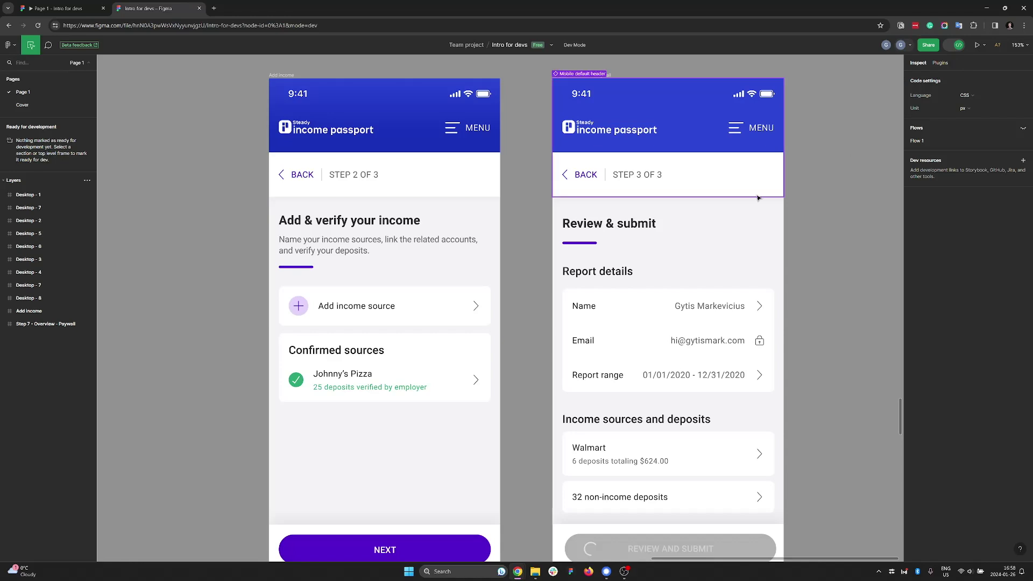
pyautogui.click(956, 46)
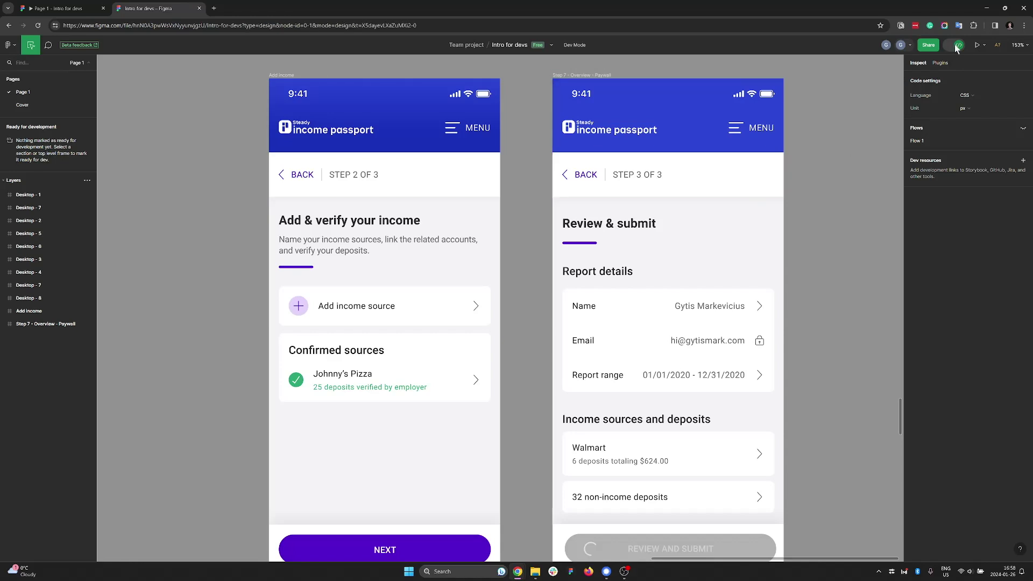
pyautogui.click(955, 46)
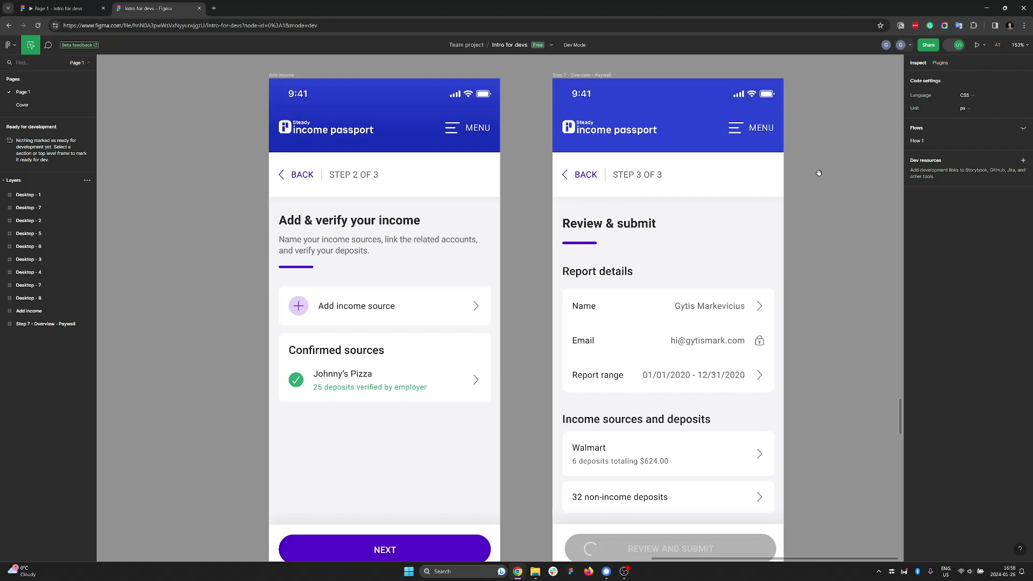
# Inspect the code and spacing of the "STEP 2 OF 3" text, the header and the NEXT button on the Add income screen.
pyautogui.click(368, 176)
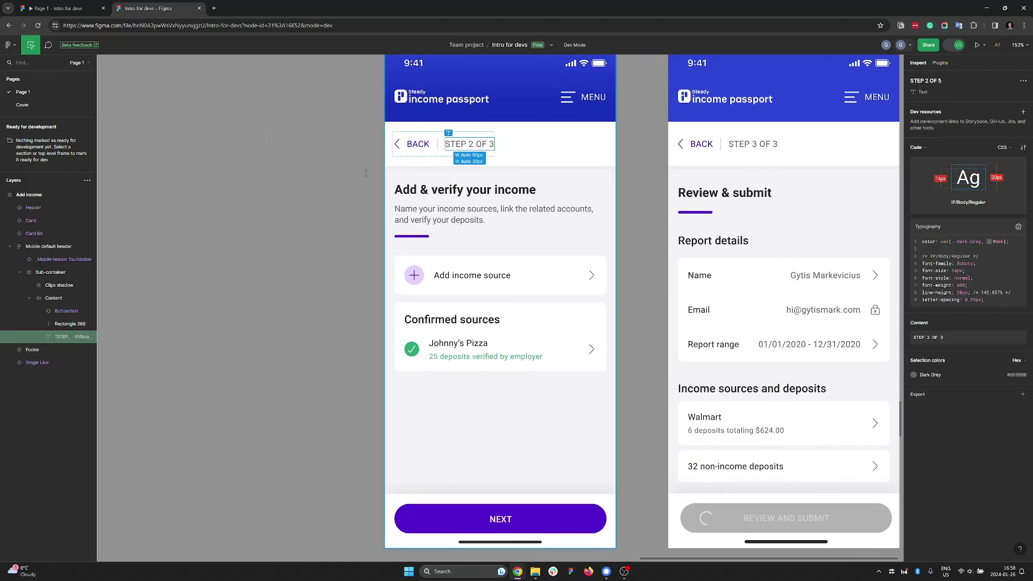
pyautogui.scroll(1, 463, 178)
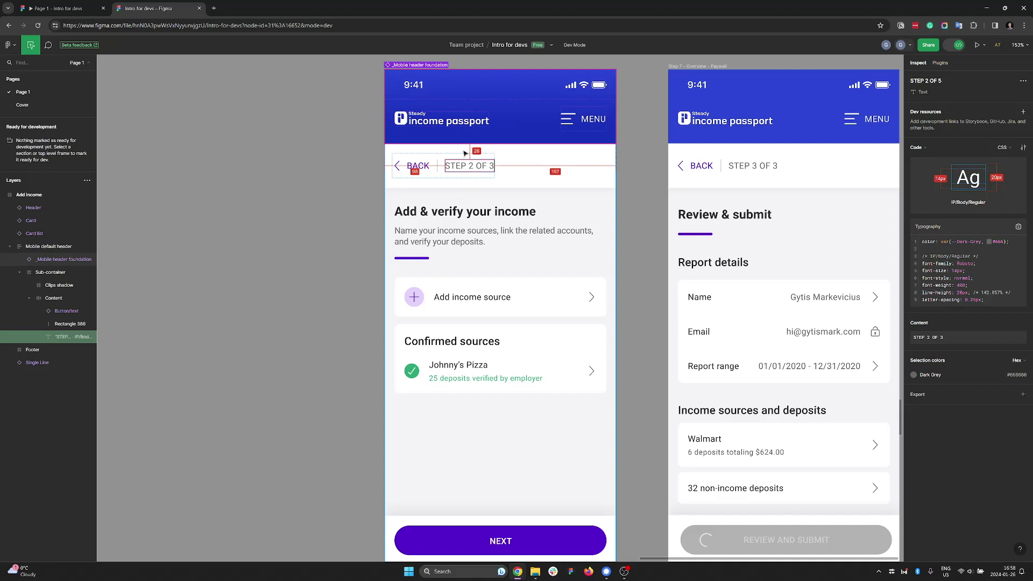
pyautogui.click(463, 245)
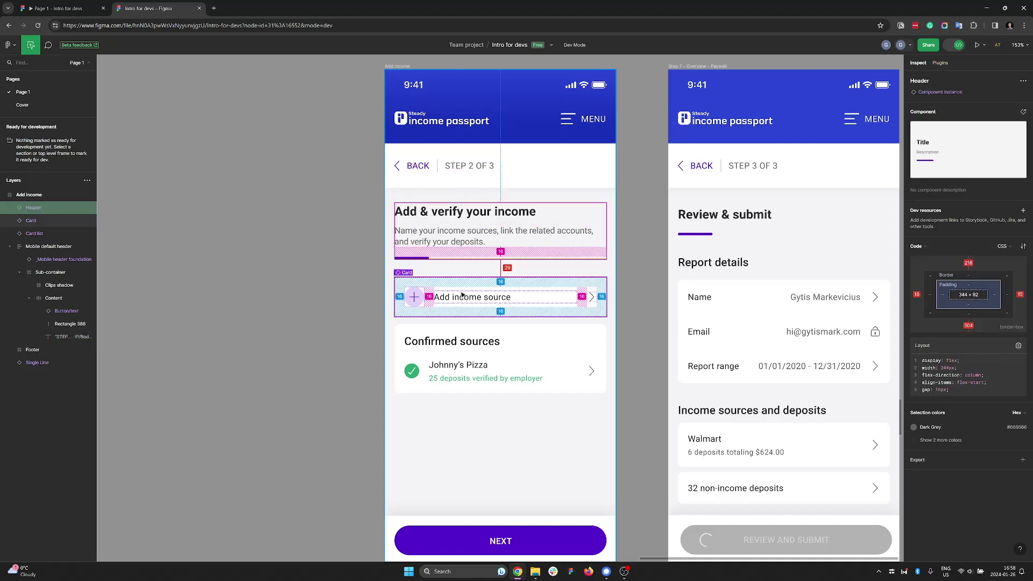
pyautogui.click(501, 292)
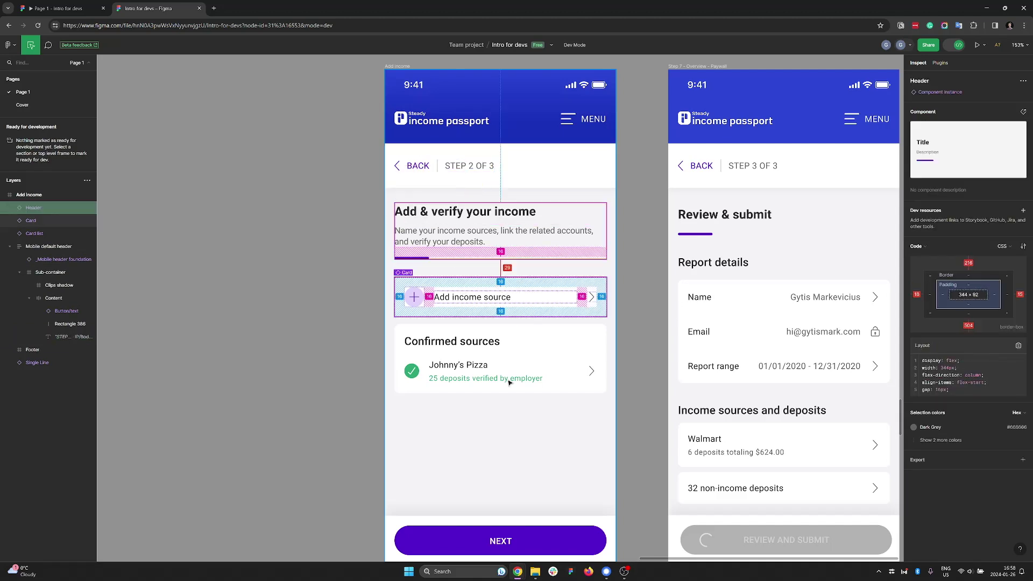
pyautogui.click(550, 543)
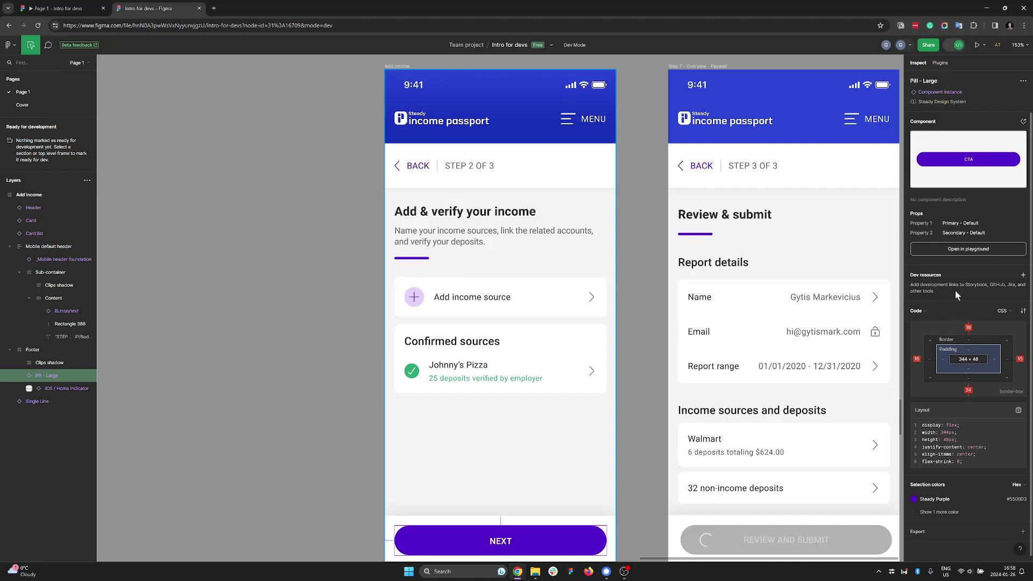
# Inspect the "Add income source" card and its plus icon, reviewing the Ellipse 7 asset's download formats and choosing SVG.
pyautogui.click(489, 304)
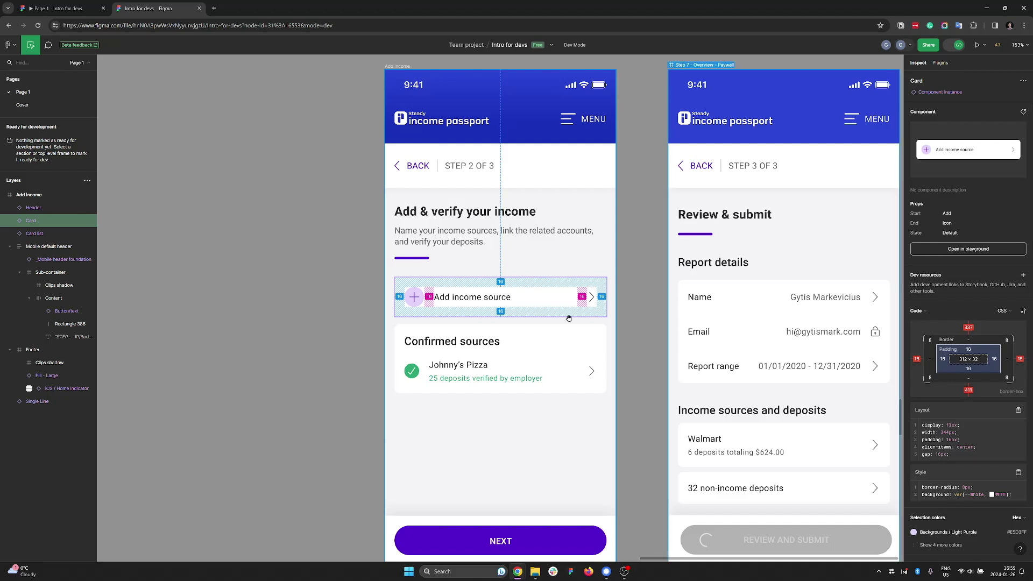
pyautogui.scroll(5, 531, 295)
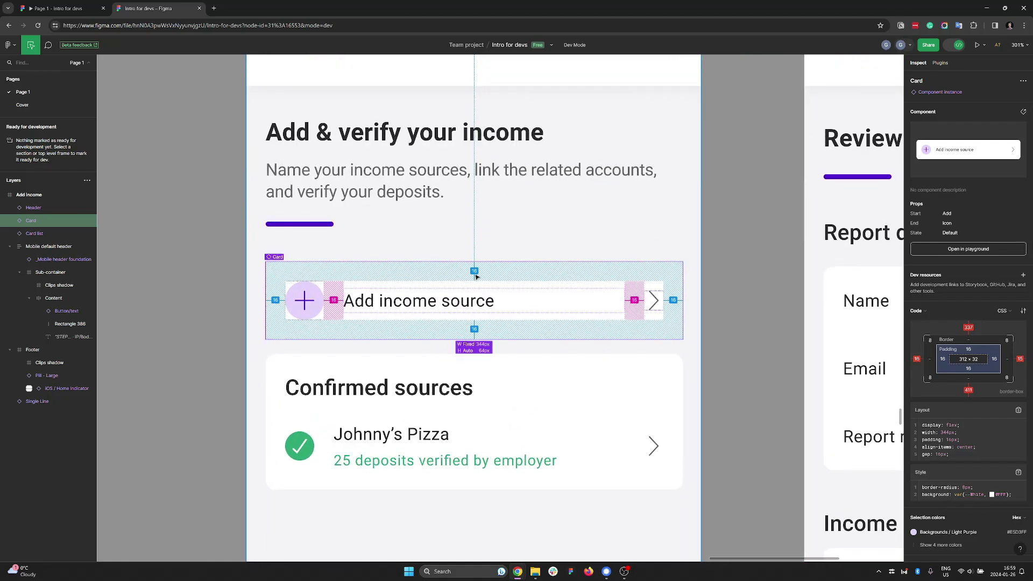
pyautogui.click(311, 307)
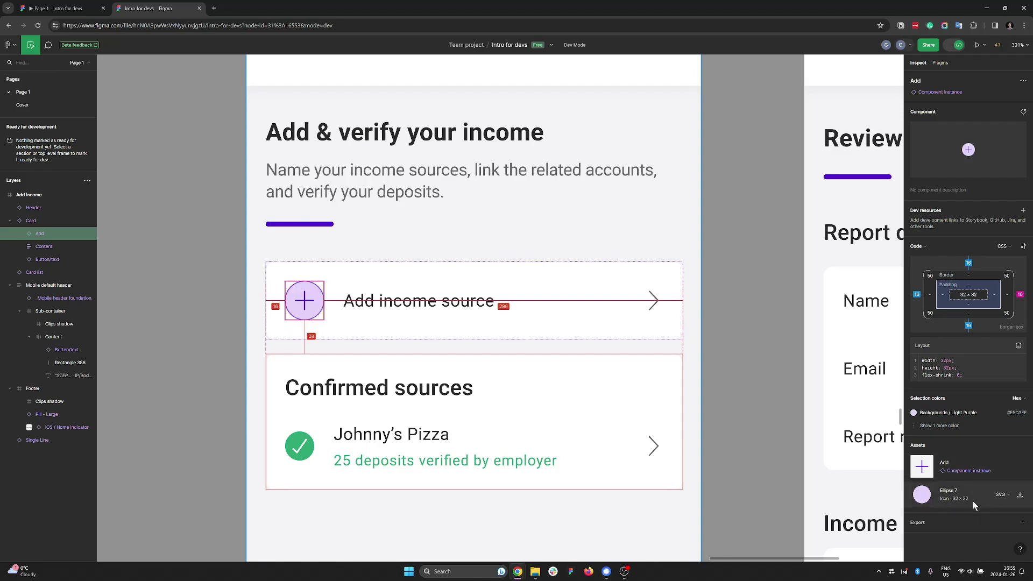
pyautogui.click(1002, 494)
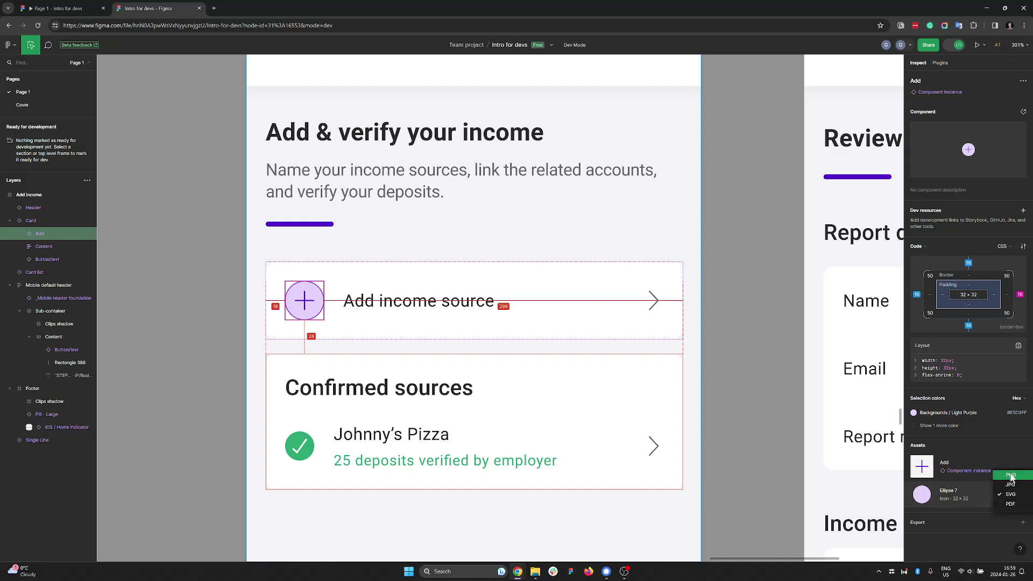
pyautogui.click(1014, 498)
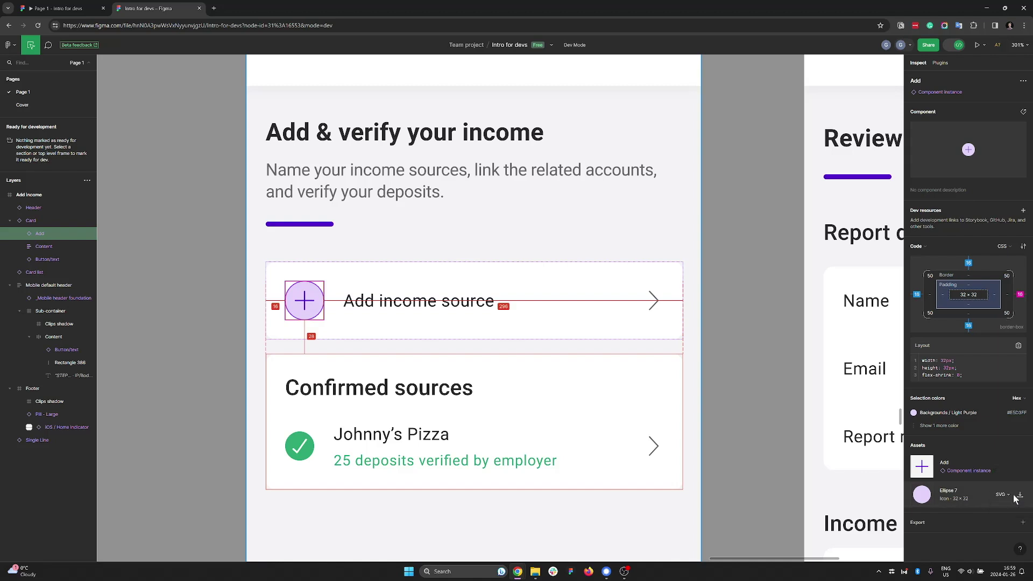
# Inspect the "Confirmed sources" card list, the whole Add income frame and the "Add & verify your income" header.
pyautogui.click(433, 439)
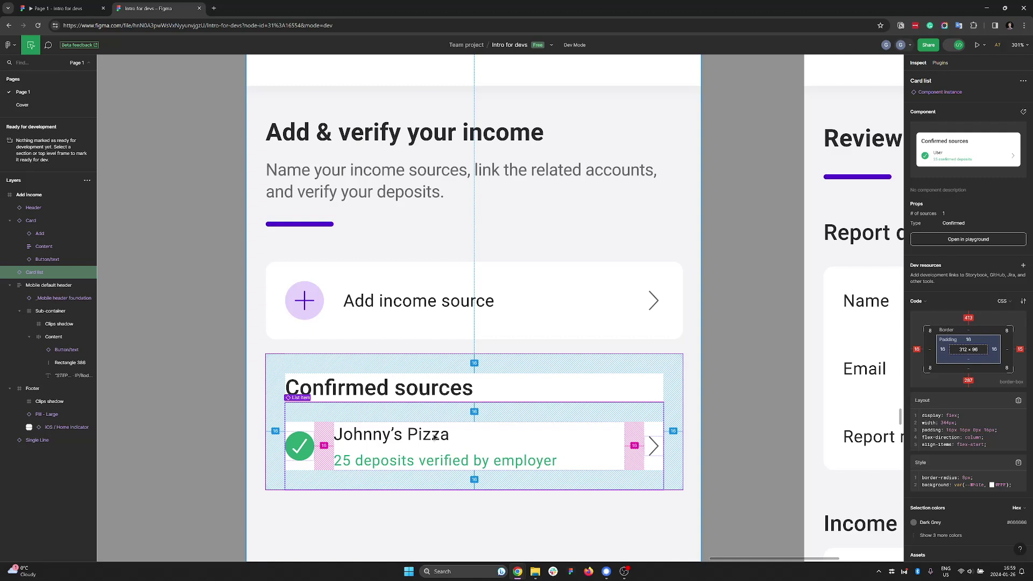
pyautogui.click(471, 511)
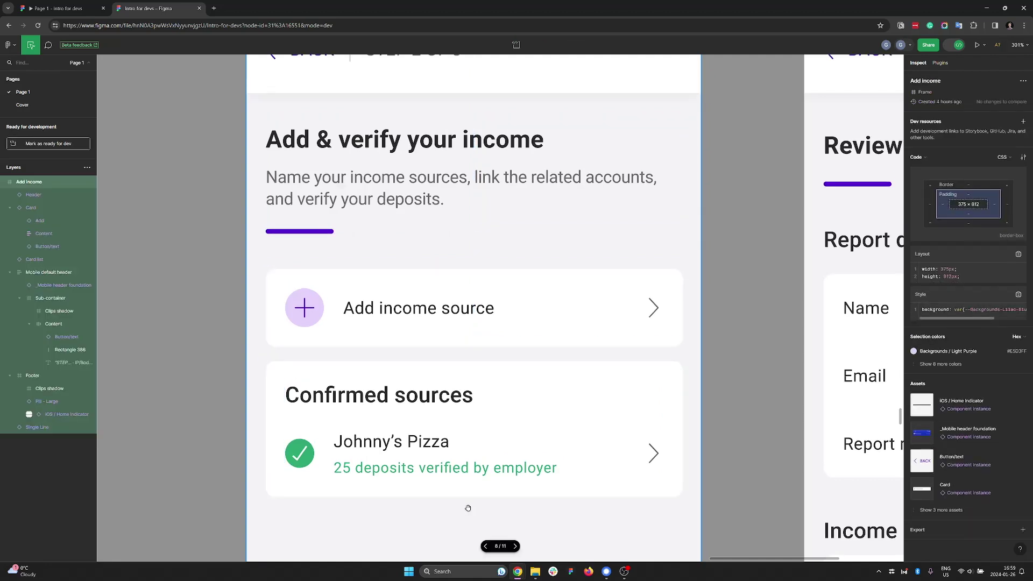
pyautogui.scroll(1, 412, 428)
pyautogui.hscroll(1, 409, 423)
pyautogui.scroll(-3, 410, 424)
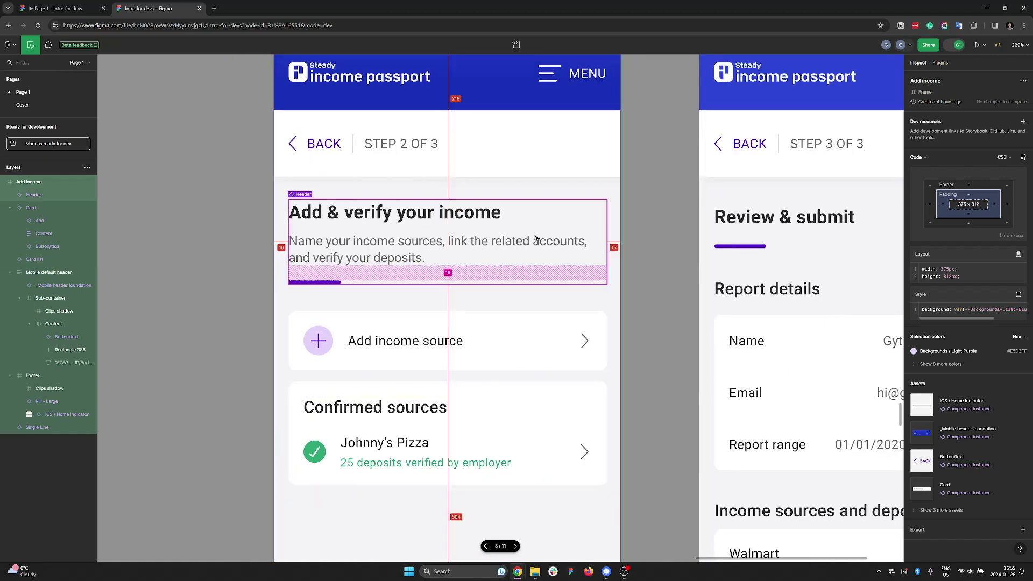
pyautogui.hscroll(3, 537, 240)
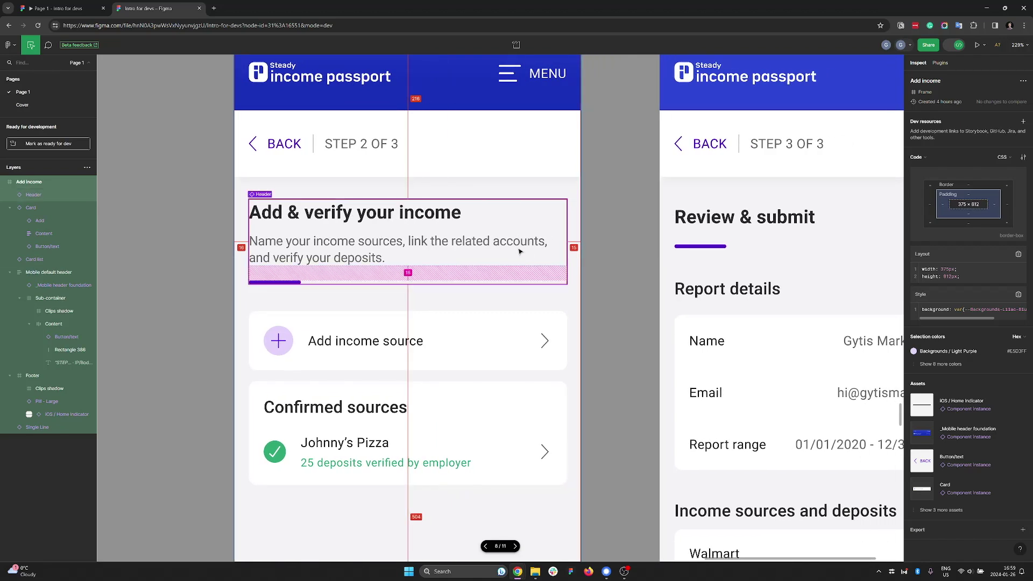
pyautogui.scroll(2, 606, 245)
pyautogui.scroll(-2, 454, 242)
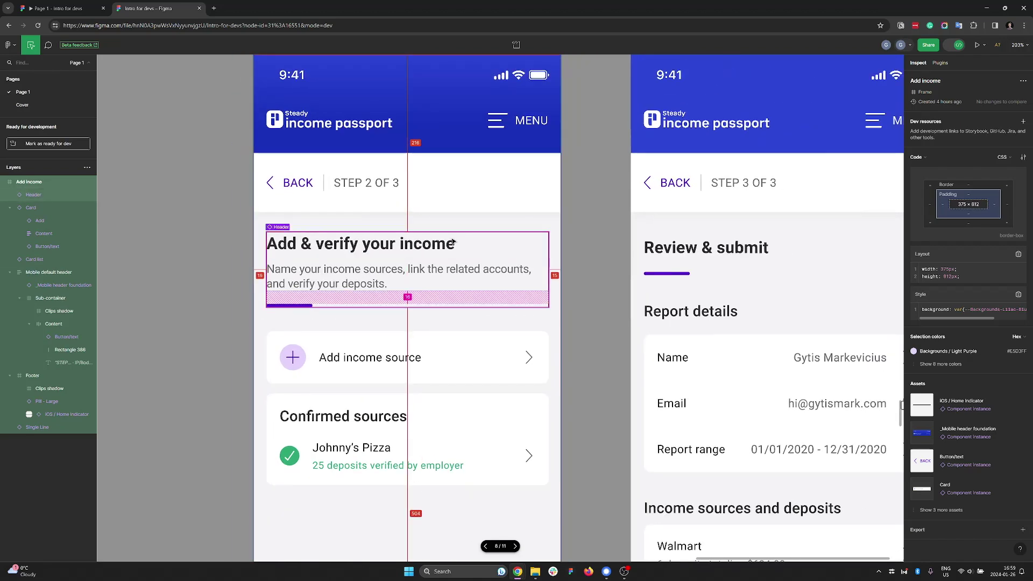
pyautogui.hscroll(3, 455, 242)
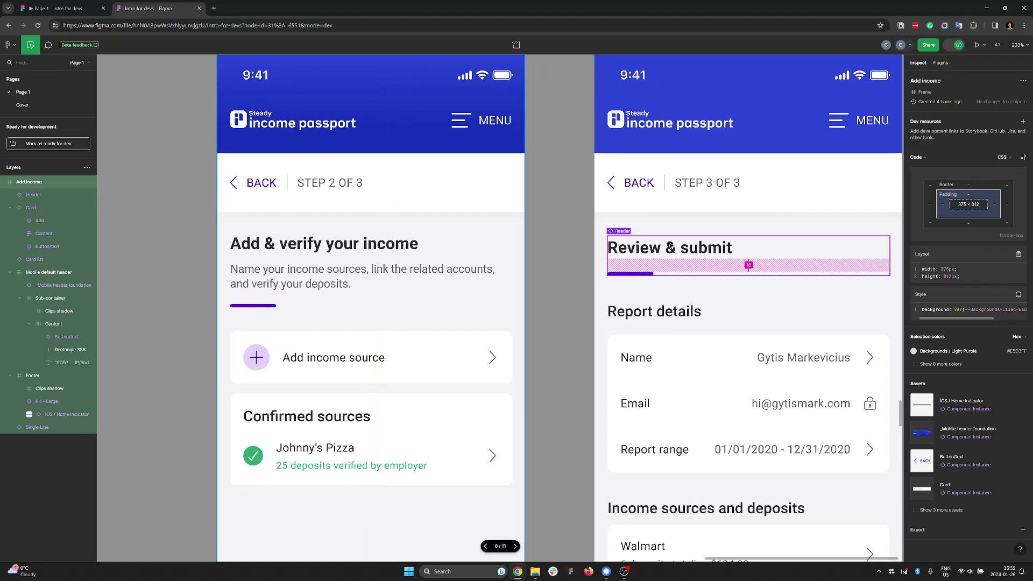
pyautogui.click(363, 248)
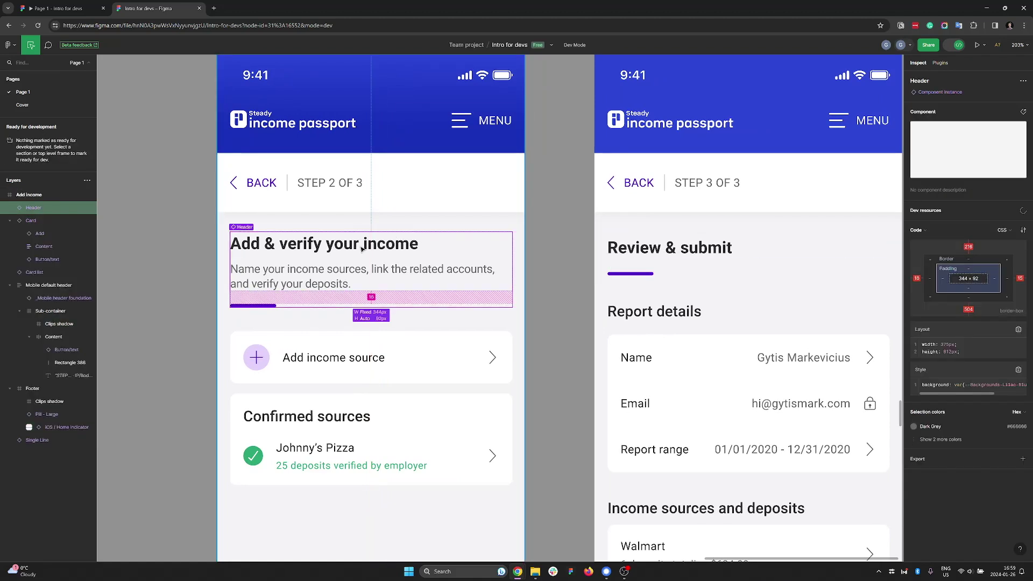
# Inspect the header's description text, the purple line beneath it and the Clips shadow frame on the Add income screen.
pyautogui.click(373, 274)
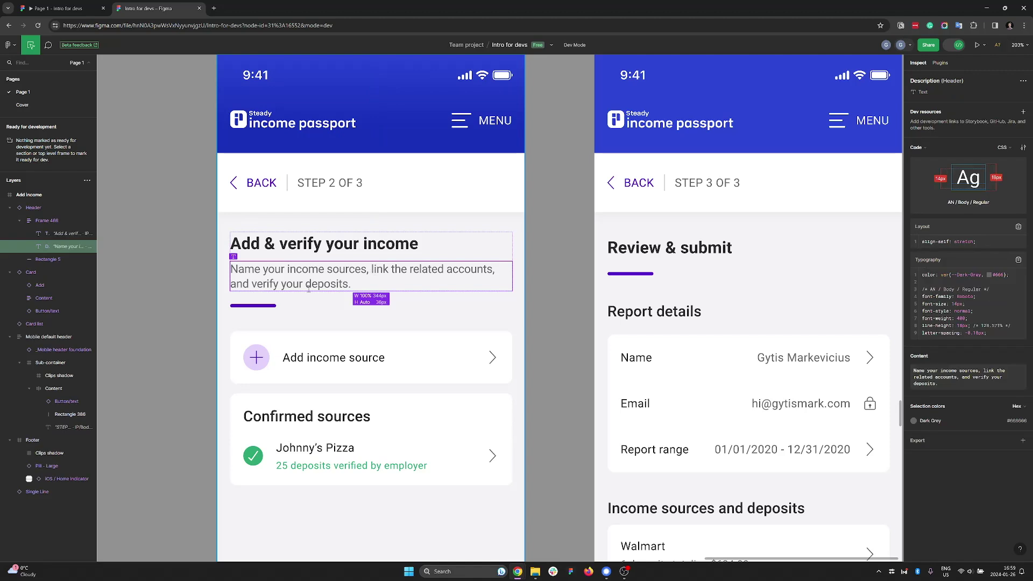
pyautogui.click(258, 306)
pyautogui.click(436, 227)
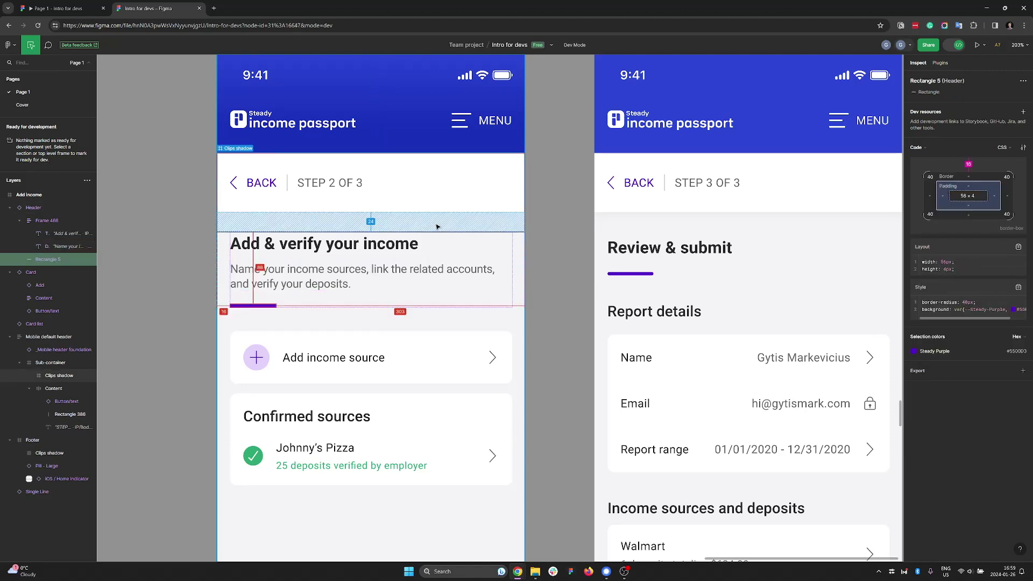
# Inspect the Add income screen's blue mobile header foundation, reviewing its layout, style, colors and component assets.
pyautogui.scroll(2, 396, 150)
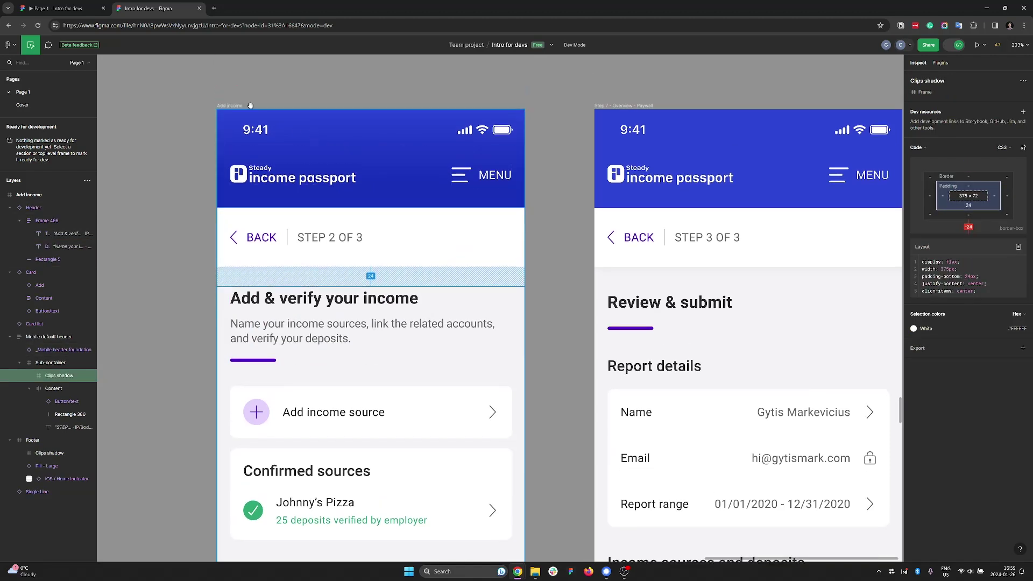
pyautogui.press('Escape')
pyautogui.click(253, 131)
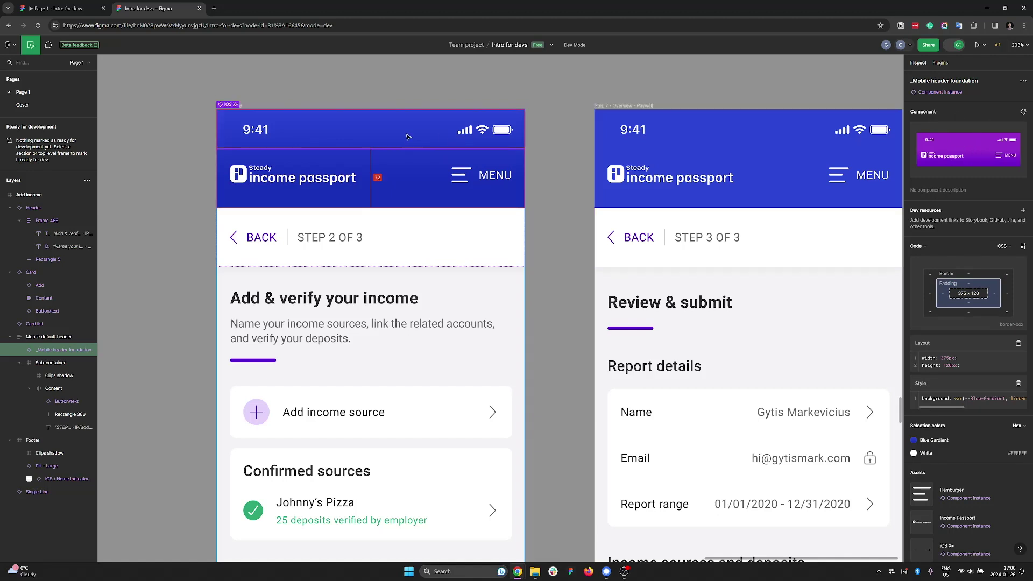
pyautogui.scroll(-2, 967, 191)
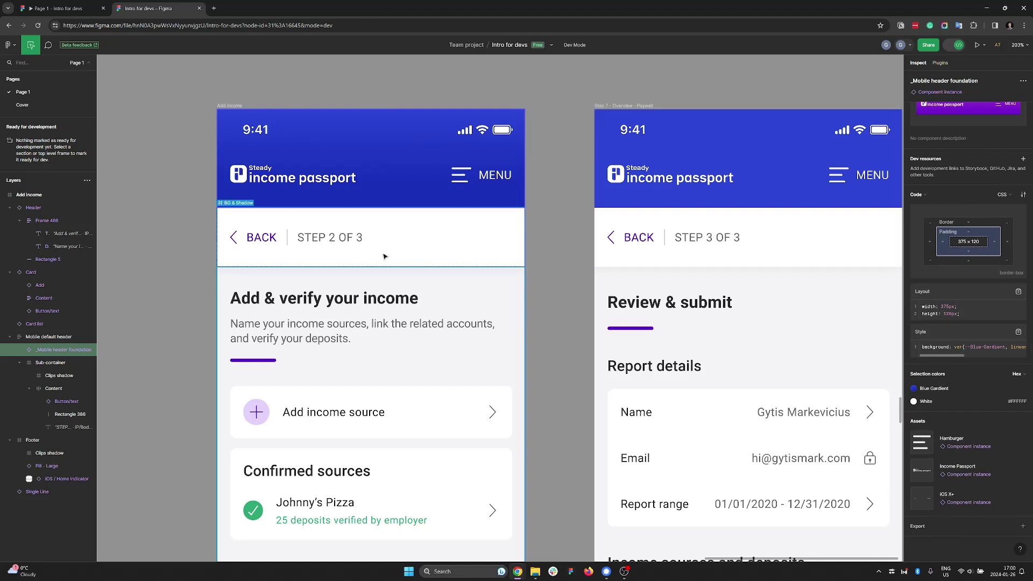
pyautogui.scroll(-1, 410, 258)
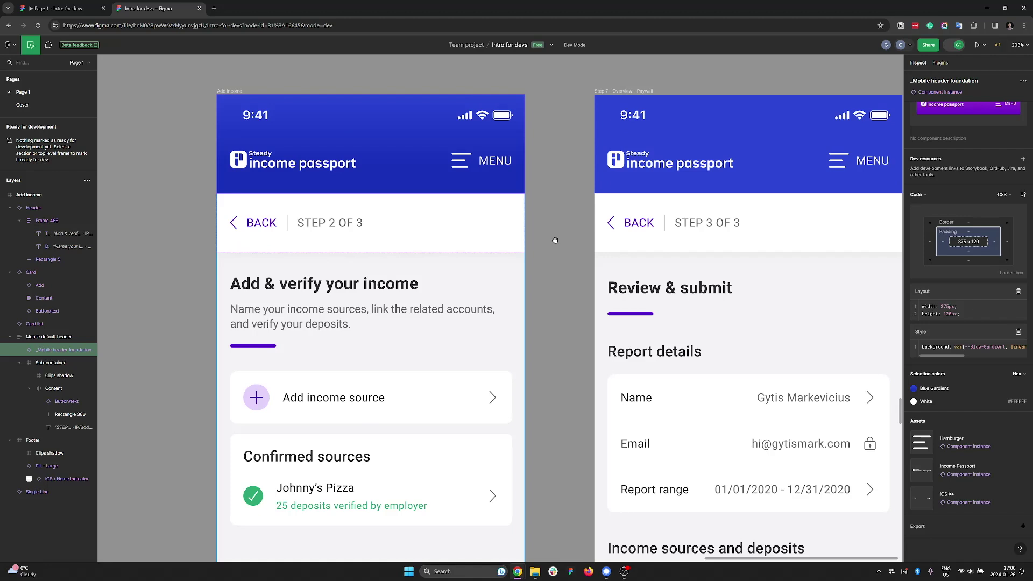
pyautogui.scroll(-2, 555, 240)
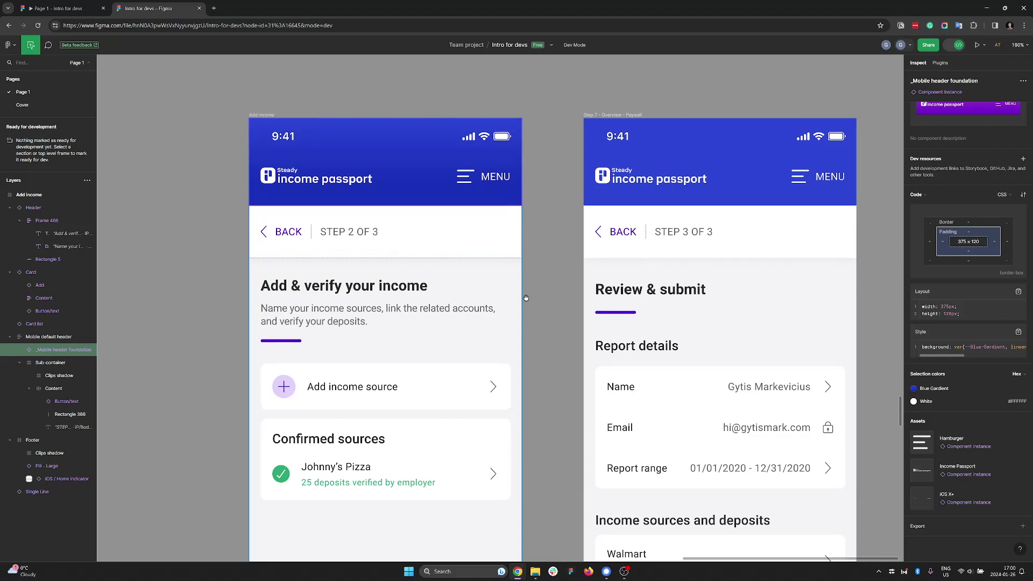
pyautogui.scroll(-5, 476, 311)
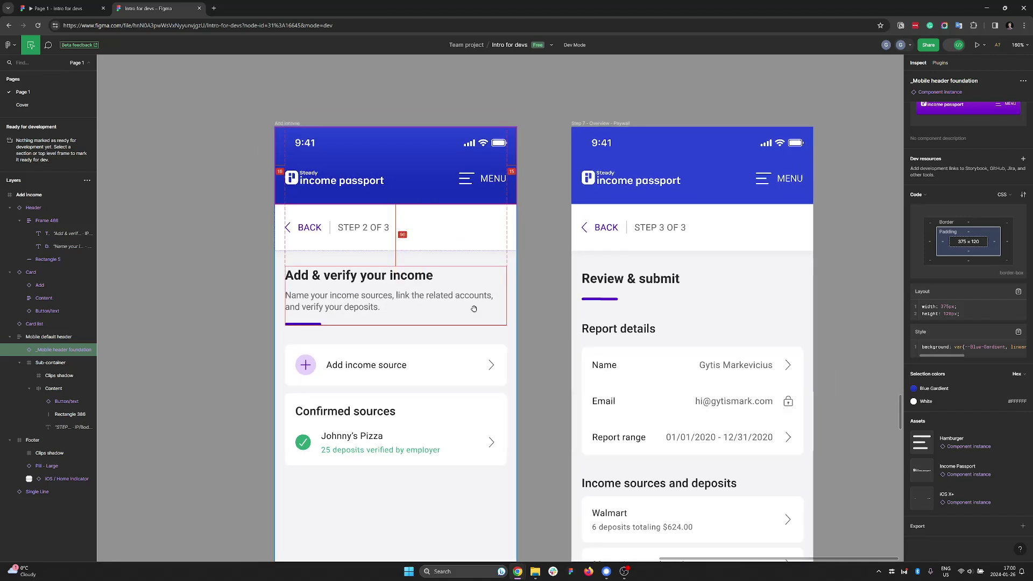
pyautogui.scroll(1, 509, 367)
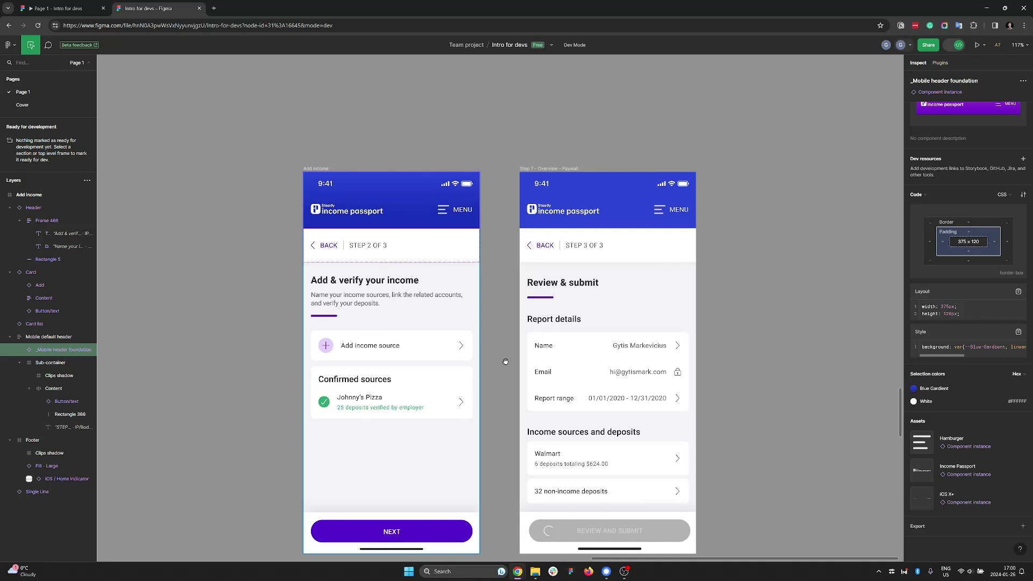
pyautogui.scroll(-1, 505, 361)
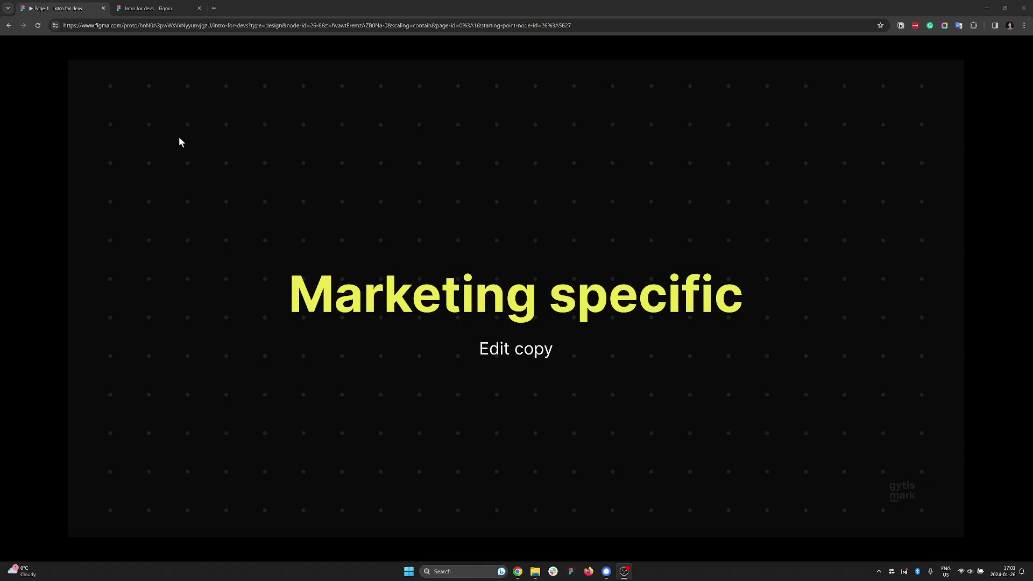
# Return from the prototype presentation to the Intro for devs file and switch it from Dev Mode to design mode.
pyautogui.click(168, 6)
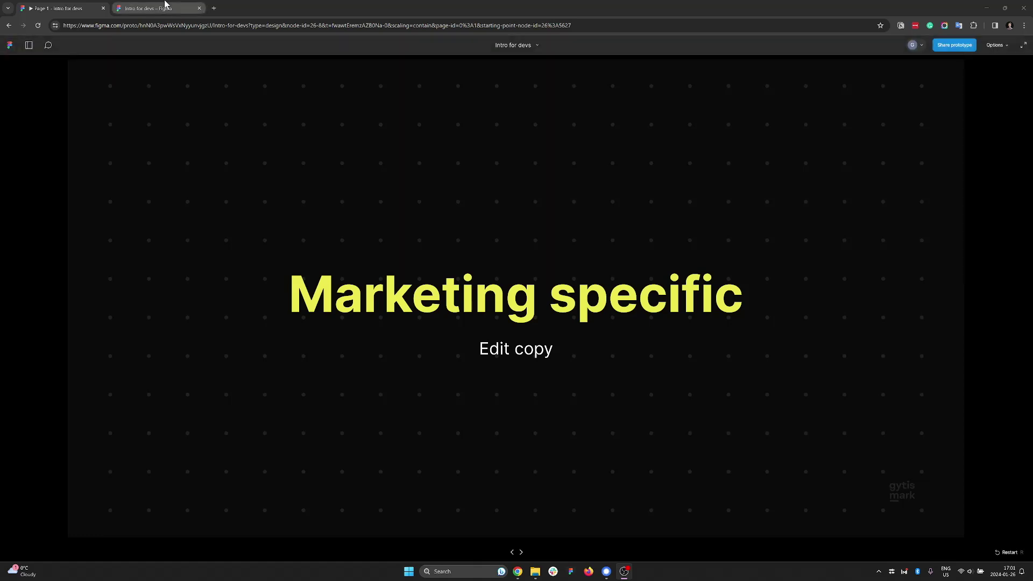
pyautogui.scroll(-2, 218, 192)
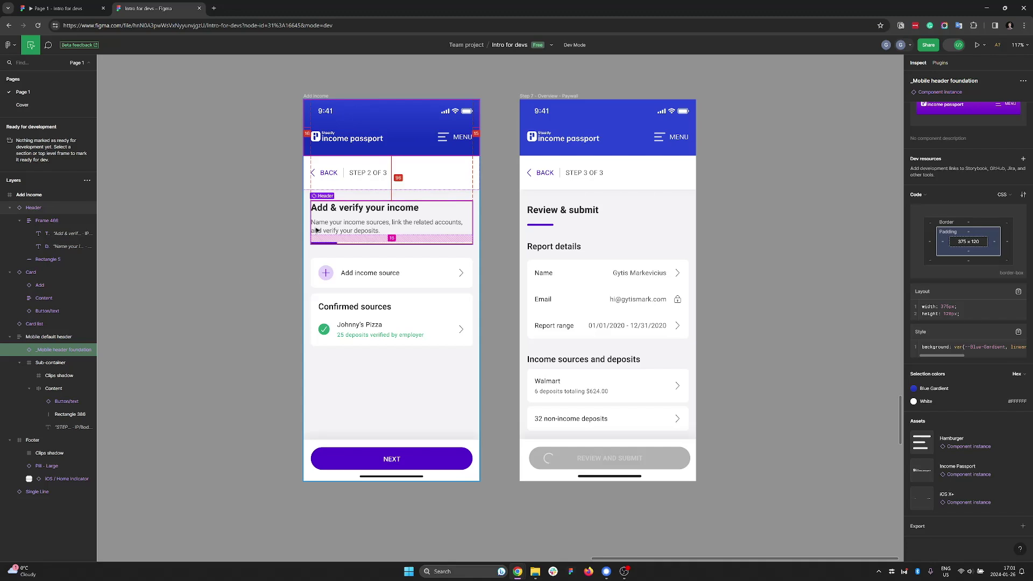
pyautogui.scroll(1, 282, 246)
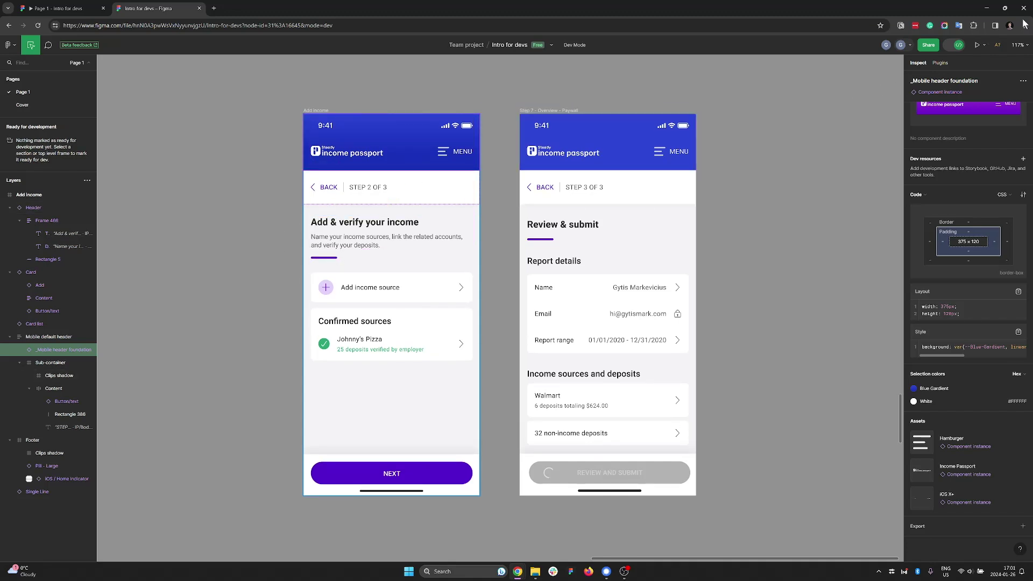
pyautogui.click(957, 47)
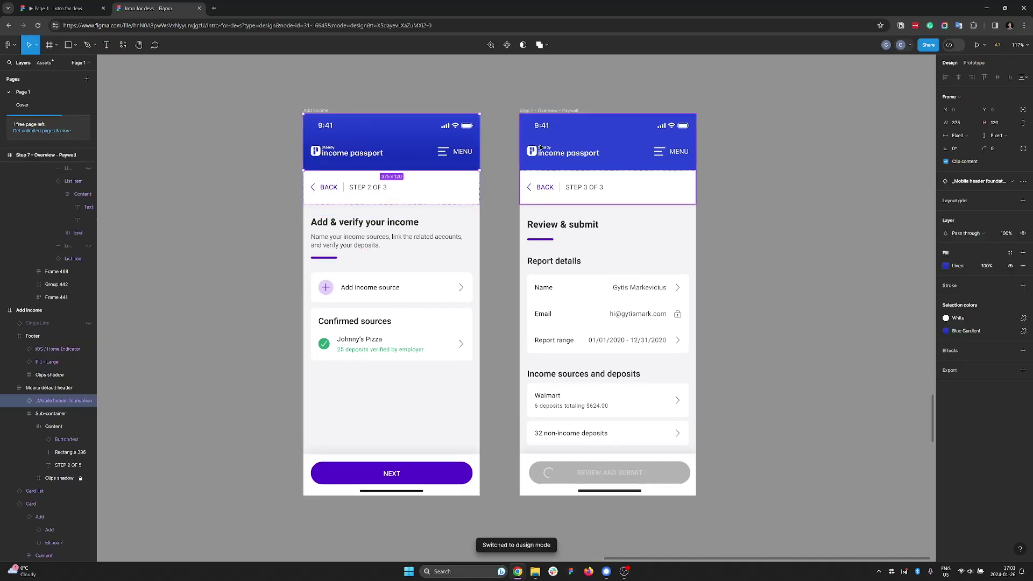
# Post a comment reading "commment" beside the description text under "Add & verify your income".
pyautogui.scroll(2, 391, 242)
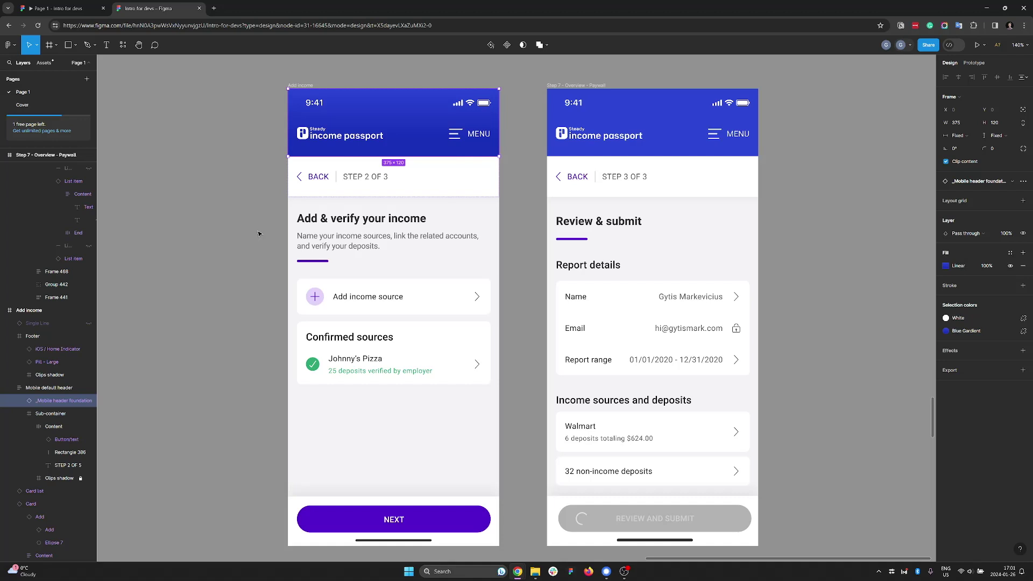
pyautogui.hscroll(1, 258, 234)
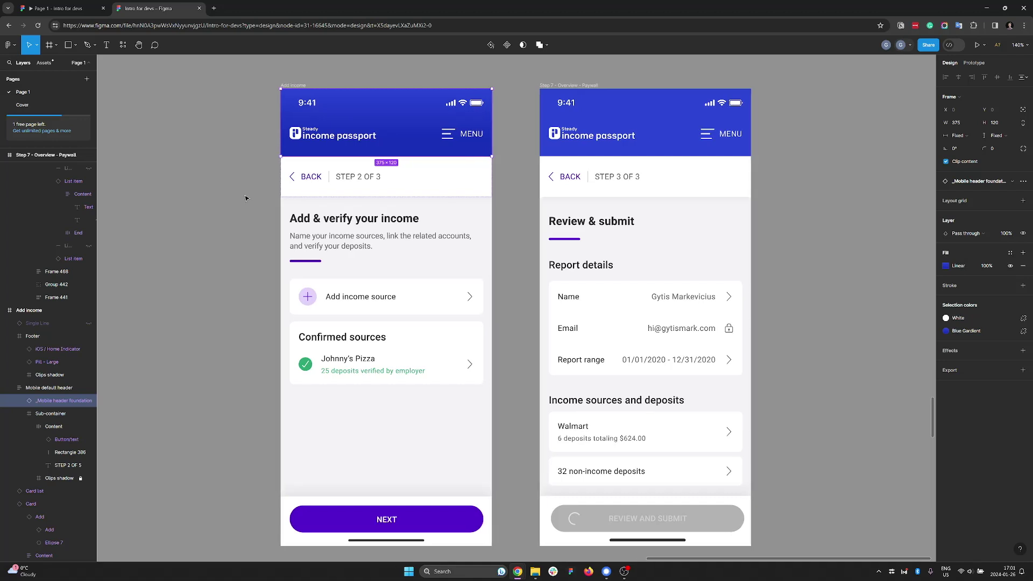
pyautogui.click(154, 46)
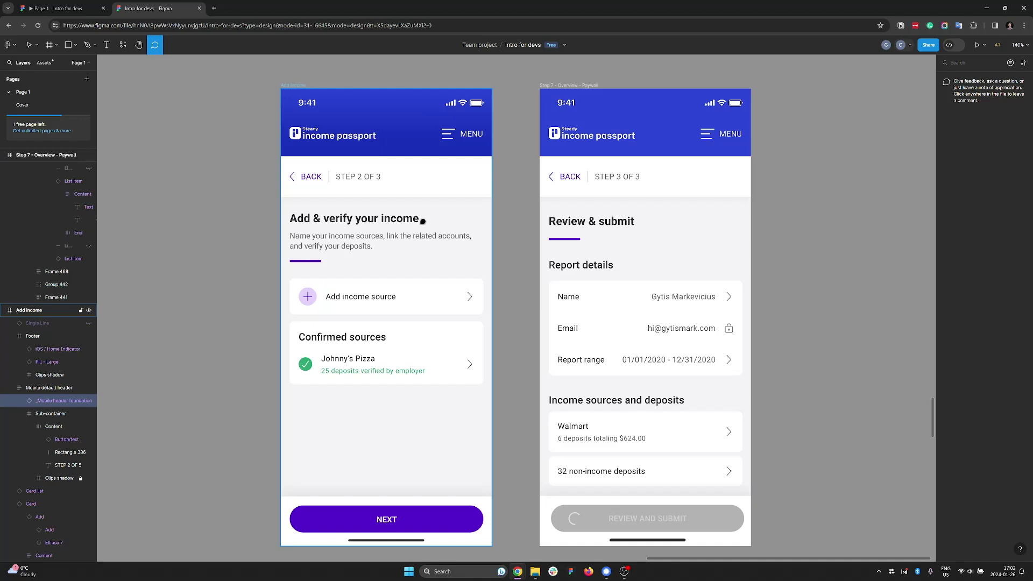
pyautogui.click(475, 240)
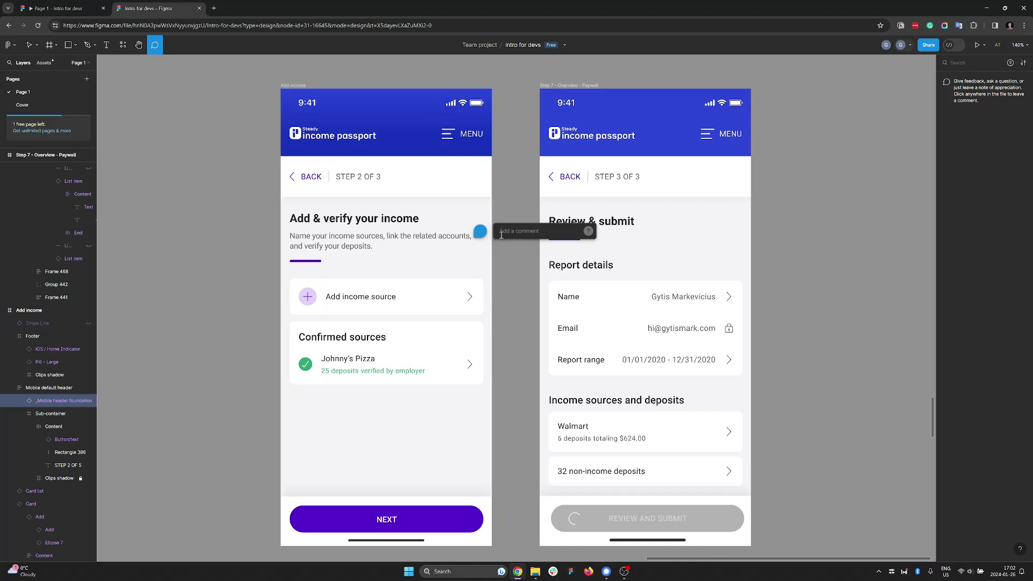
pyautogui.write('comment')
pyautogui.press('BackSpace')
pyautogui.press('BackSpace')
pyautogui.press('BackSpace')
pyautogui.press('BackSpace')
pyautogui.write('mment')
pyautogui.press('Return')
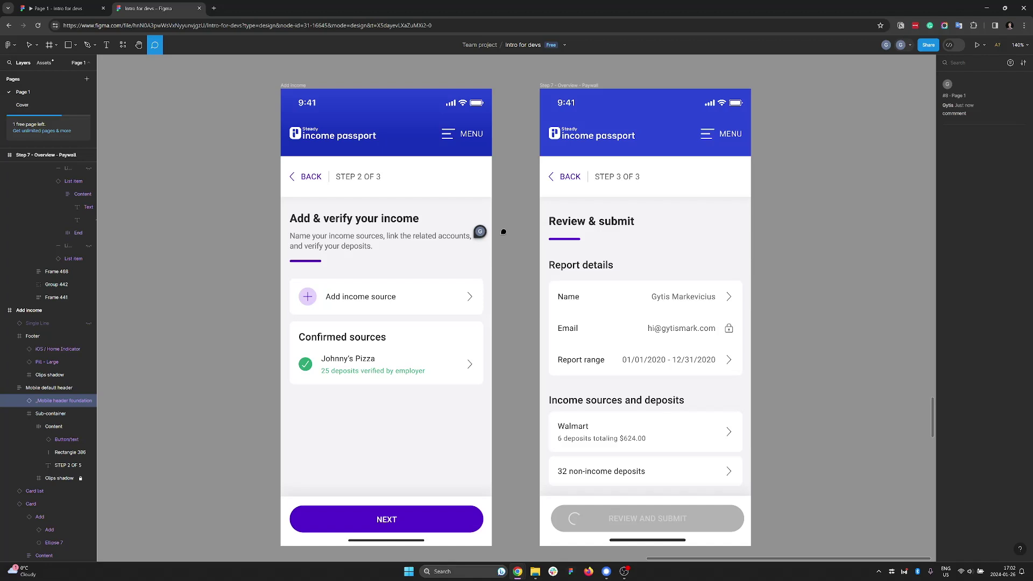
pyautogui.moveTo(486, 236)
# Open the "Add & verify your income" title for text editing, try selecting its words, and leave editing without changing the copy.
pyautogui.click(30, 44)
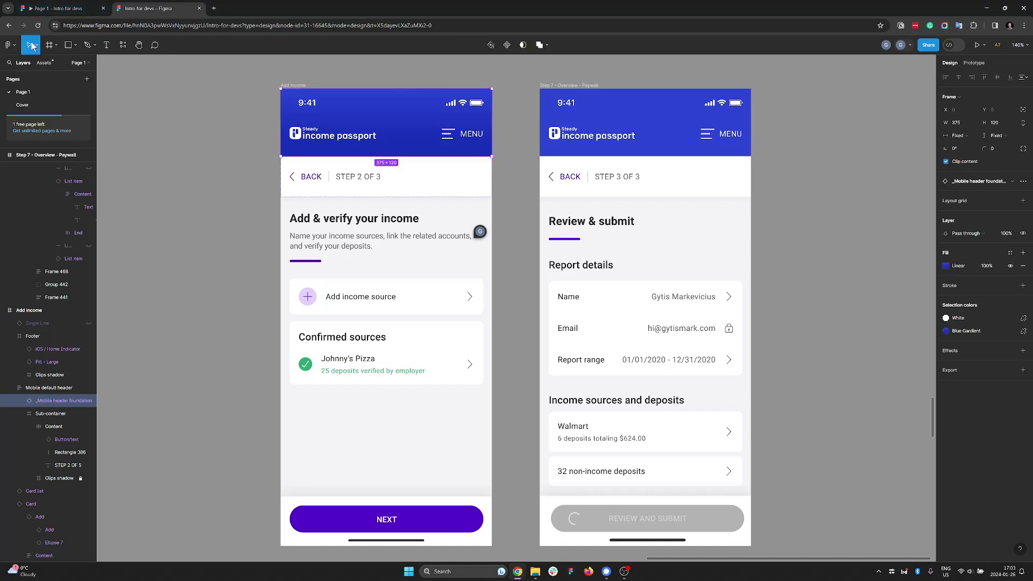
pyautogui.scroll(3, 314, 198)
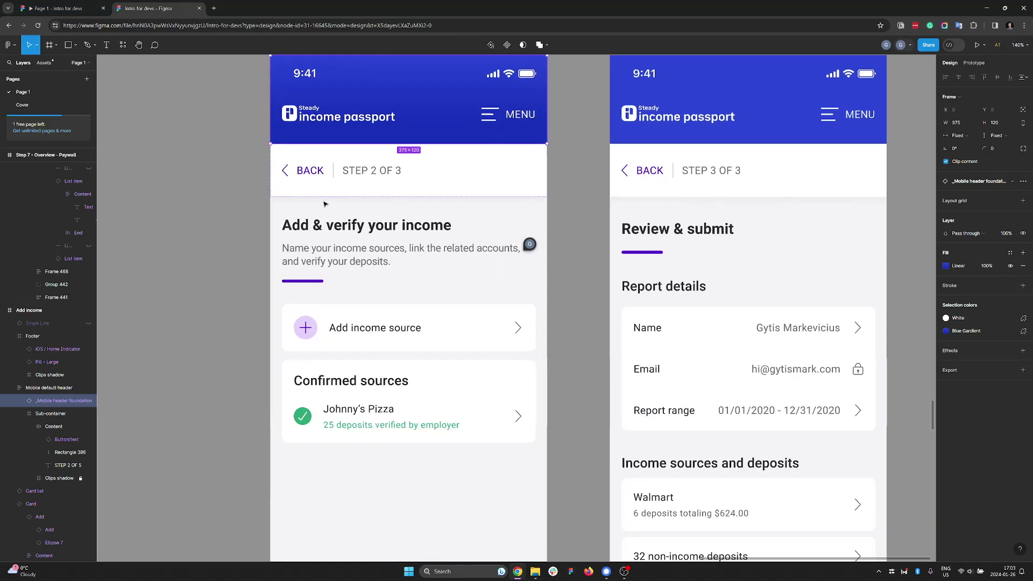
pyautogui.click(365, 228)
pyautogui.doubleClick(366, 227)
pyautogui.click(369, 226)
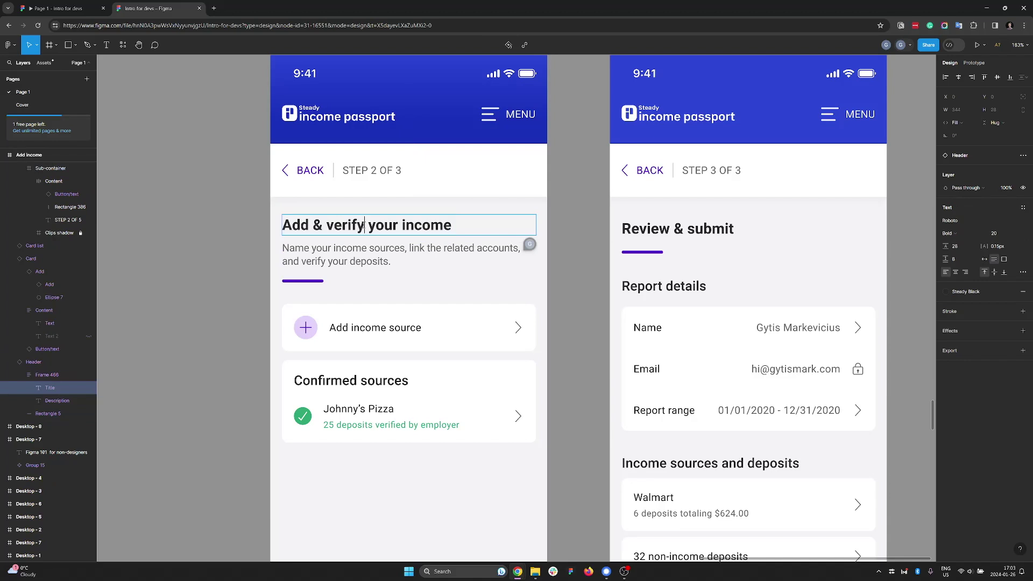
pyautogui.doubleClick(371, 227)
pyautogui.doubleClick(437, 226)
pyautogui.click(455, 225)
pyautogui.doubleClick(455, 226)
pyautogui.click(457, 225)
pyautogui.click(152, 116)
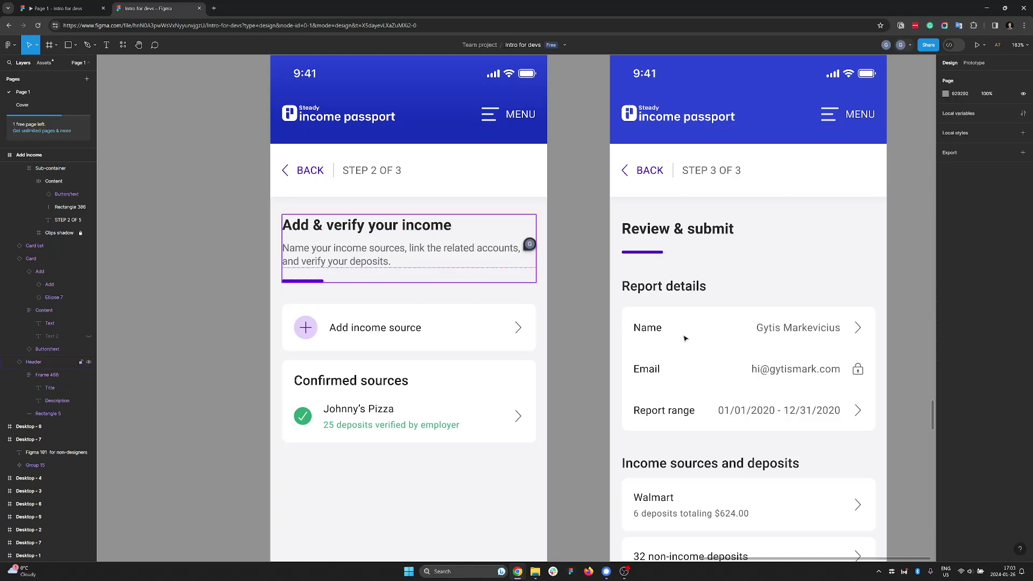
# Drill through the nested Report details layers to the Name row's value, select its text for editing, and exit without changes.
pyautogui.hscroll(6, 538, 312)
pyautogui.scroll(-1, 533, 336)
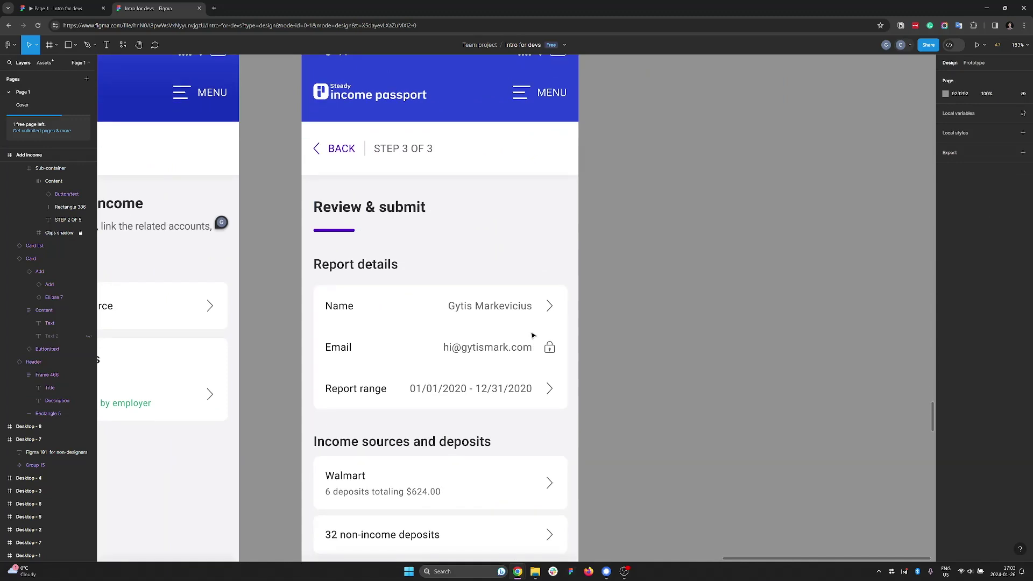
pyautogui.hscroll(-2, 531, 334)
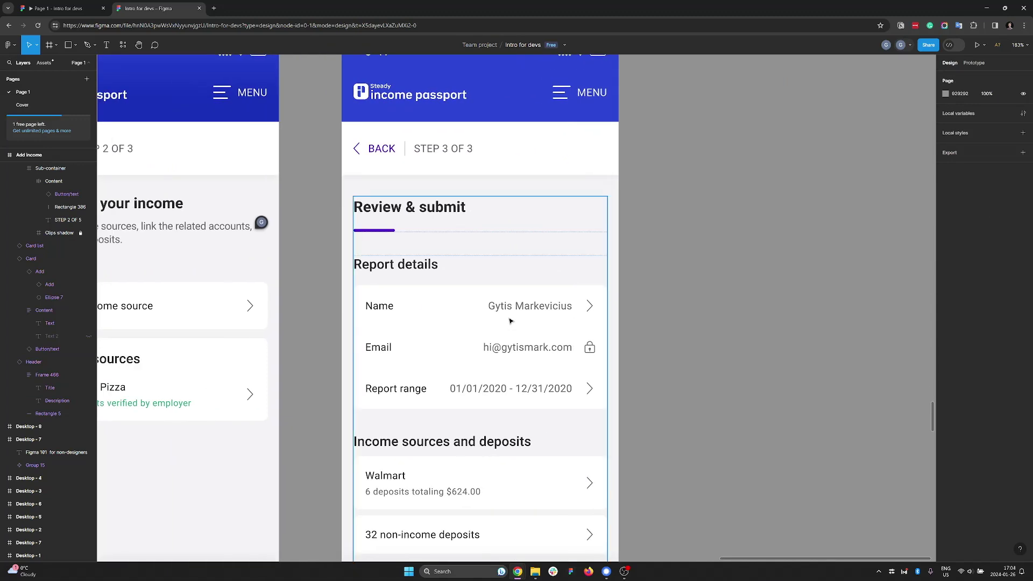
pyautogui.click(428, 258)
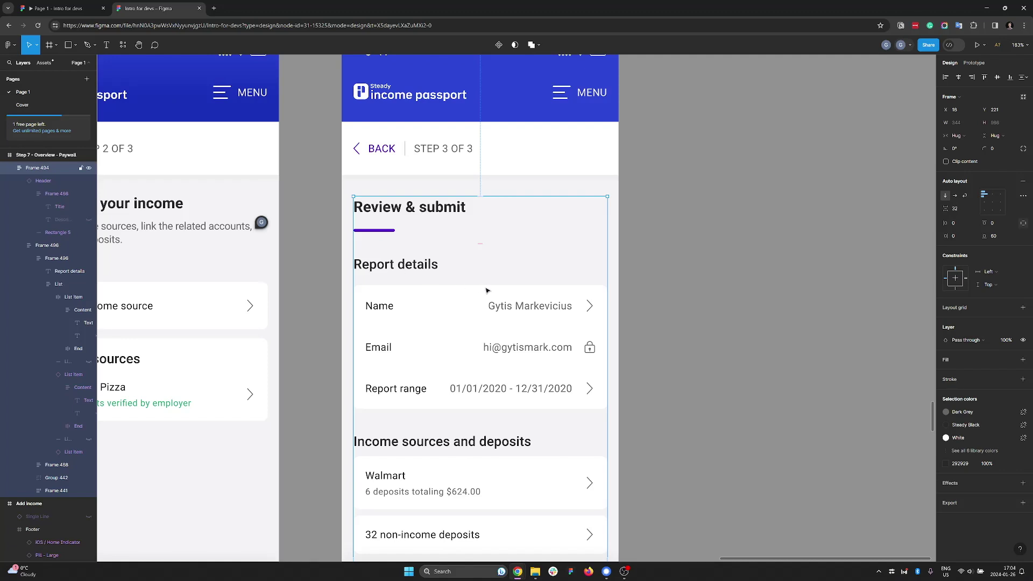
pyautogui.click(501, 307)
pyautogui.click(501, 307)
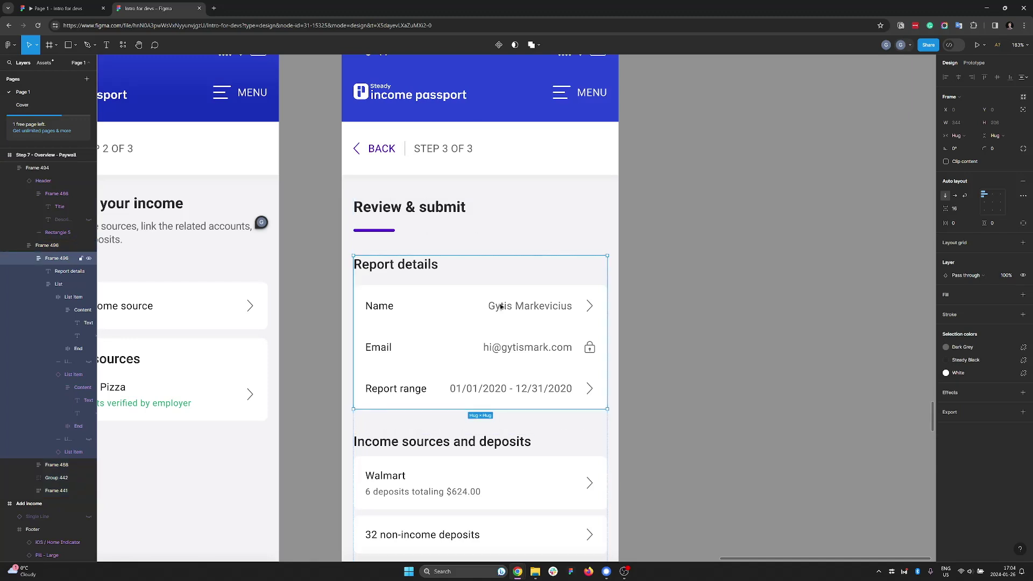
pyautogui.click(501, 307)
pyautogui.click(500, 307)
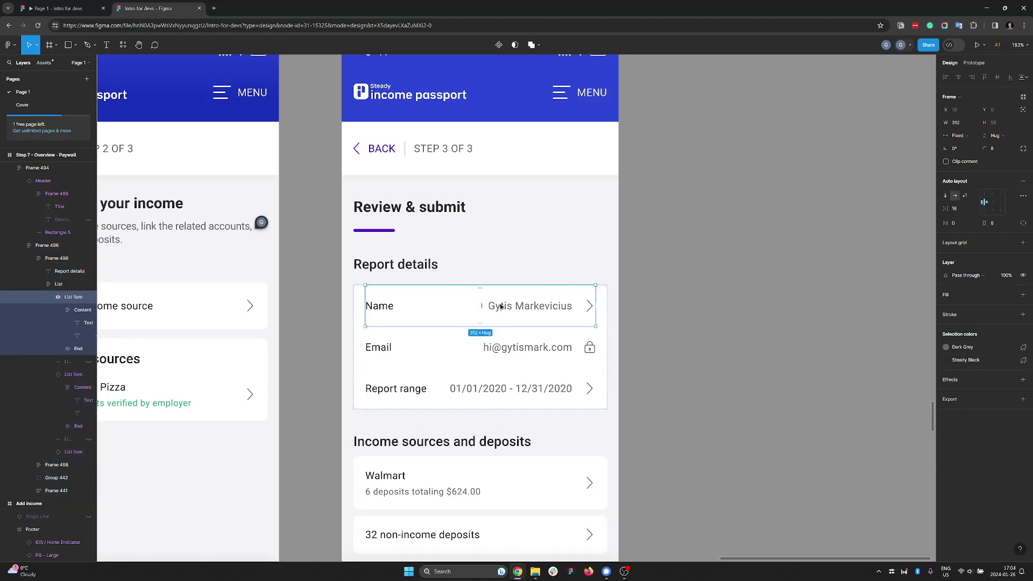
pyautogui.click(501, 307)
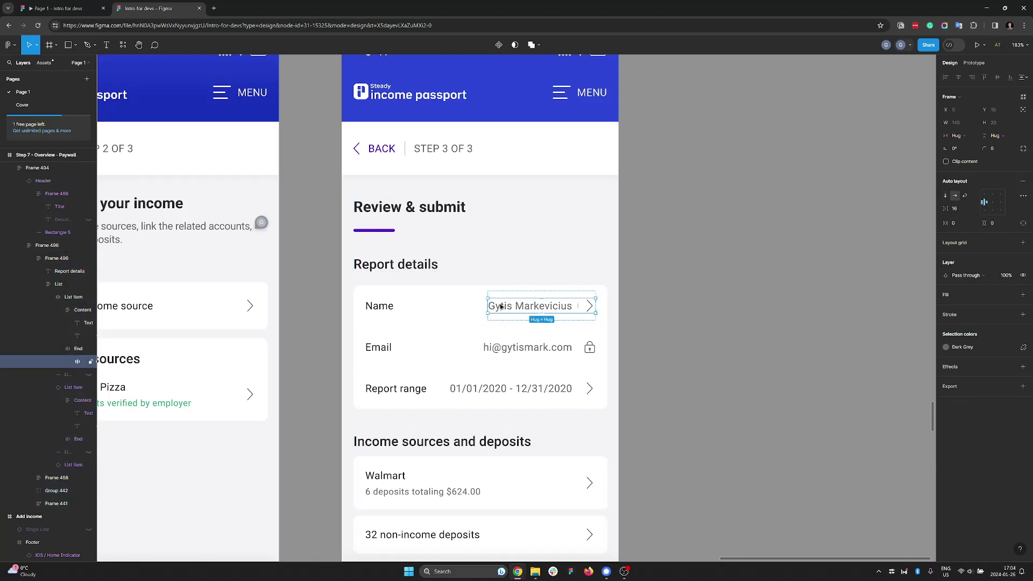
pyautogui.click(501, 307)
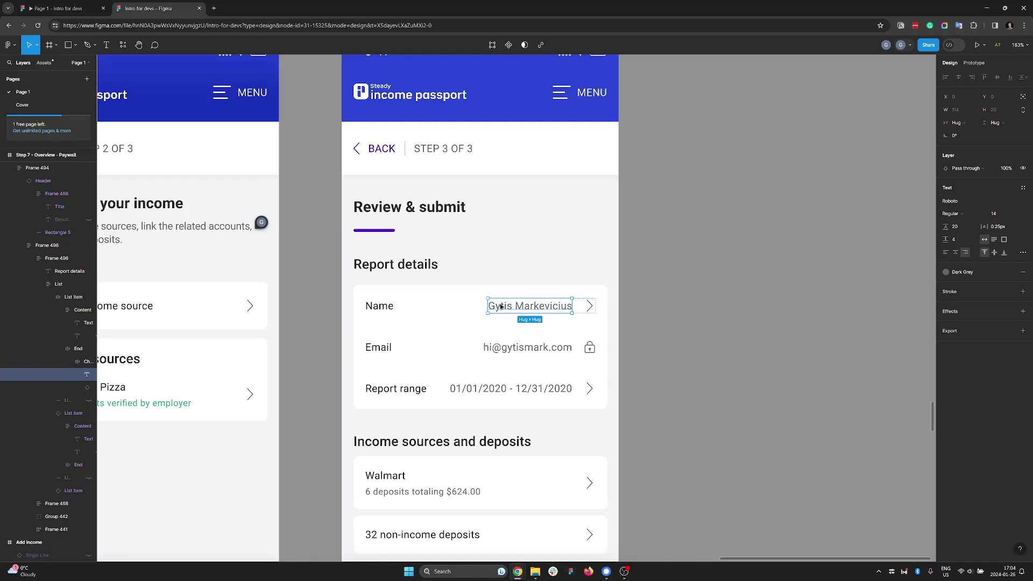
pyautogui.doubleClick(500, 306)
pyautogui.scroll(-3, 500, 306)
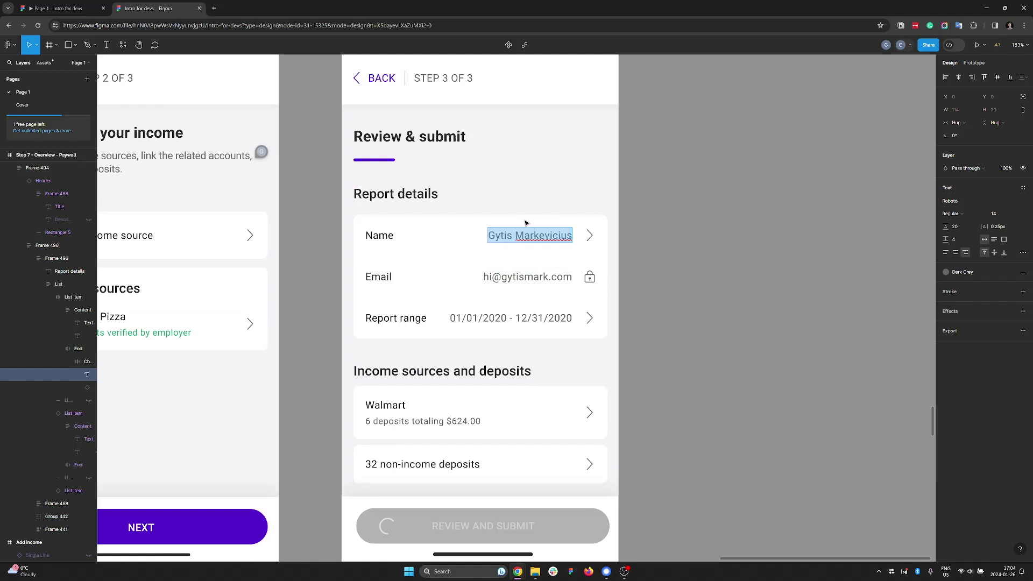
pyautogui.click(543, 187)
pyautogui.click(720, 200)
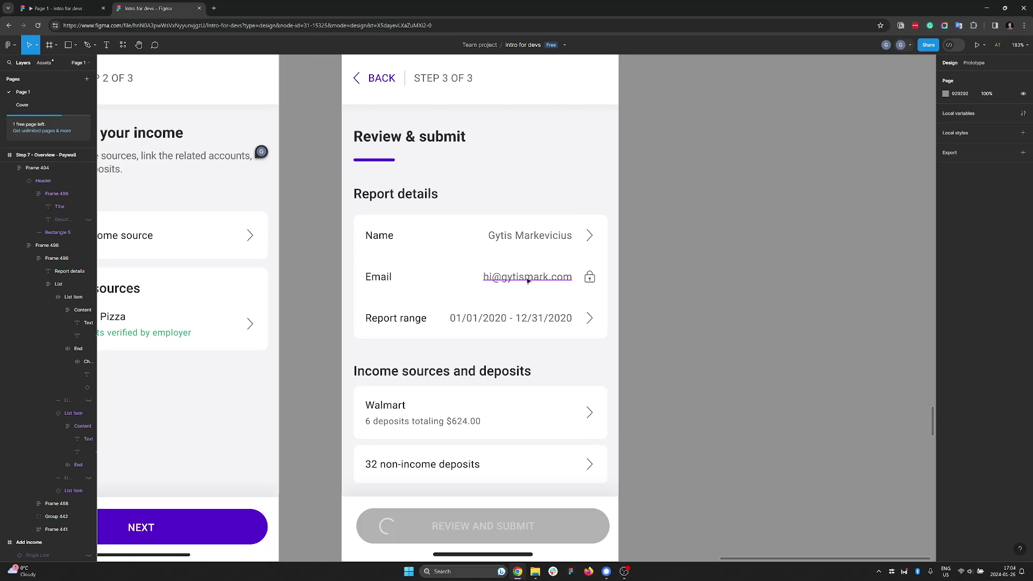
# Open the Email row's value directly for text editing, select part of the address, and leave it without changes.
pyautogui.doubleClick(528, 278)
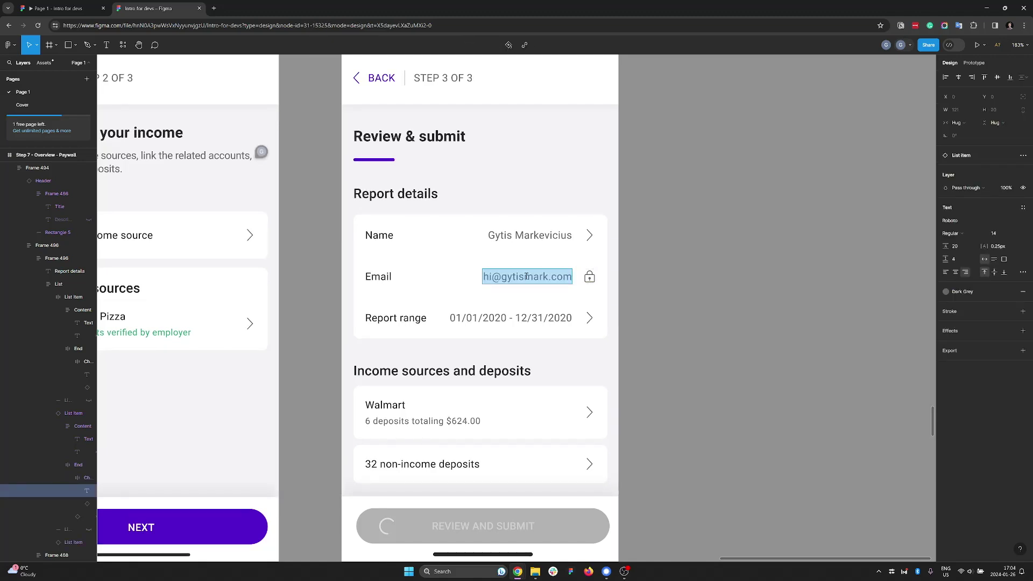
pyautogui.click(526, 276)
pyautogui.moveTo(551, 277); pyautogui.dragTo(435, 283)
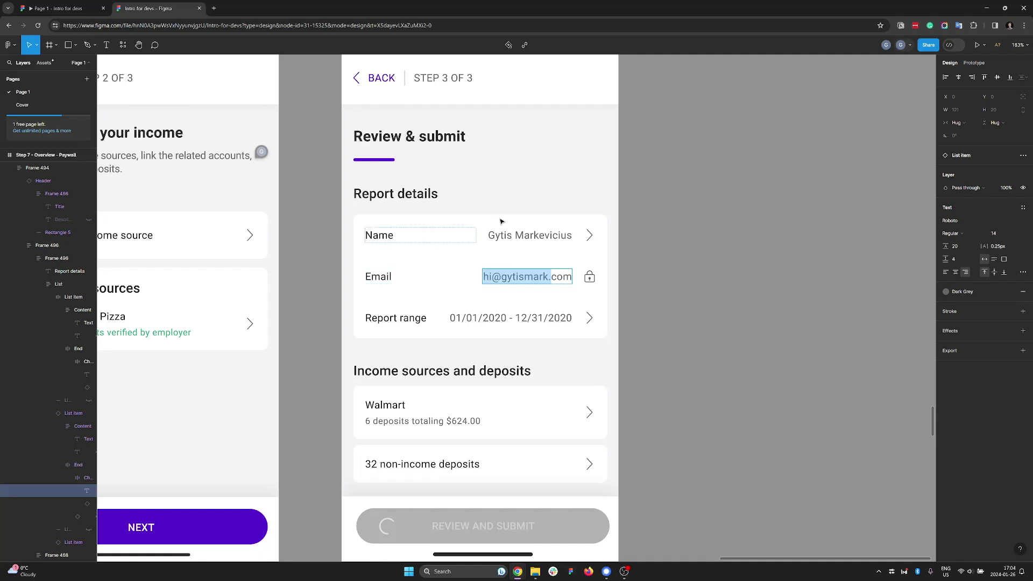
pyautogui.click(600, 199)
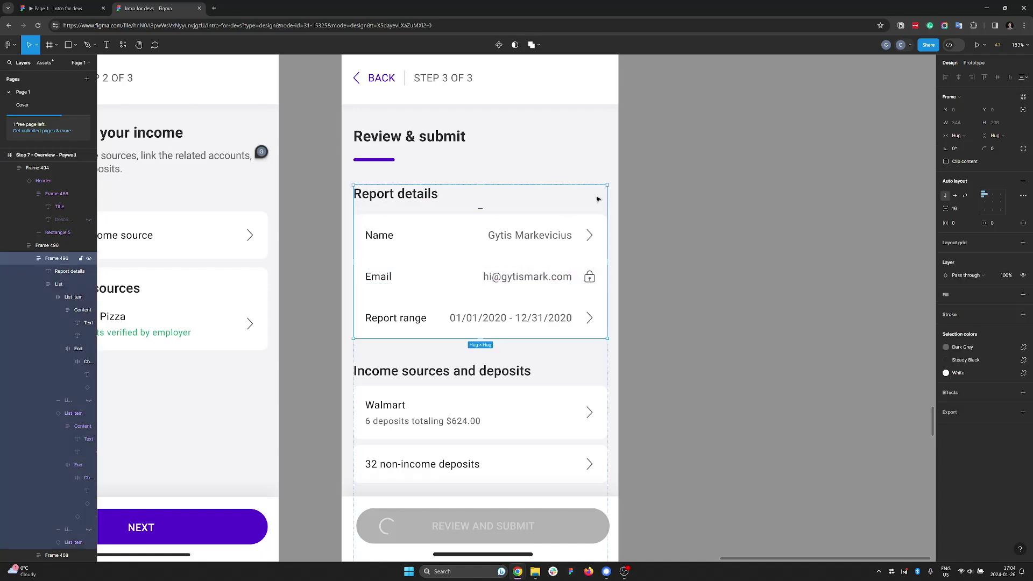
# Drill through the Report details list into the Name row's value, open it for text editing, and select part of the name.
pyautogui.doubleClick(557, 235)
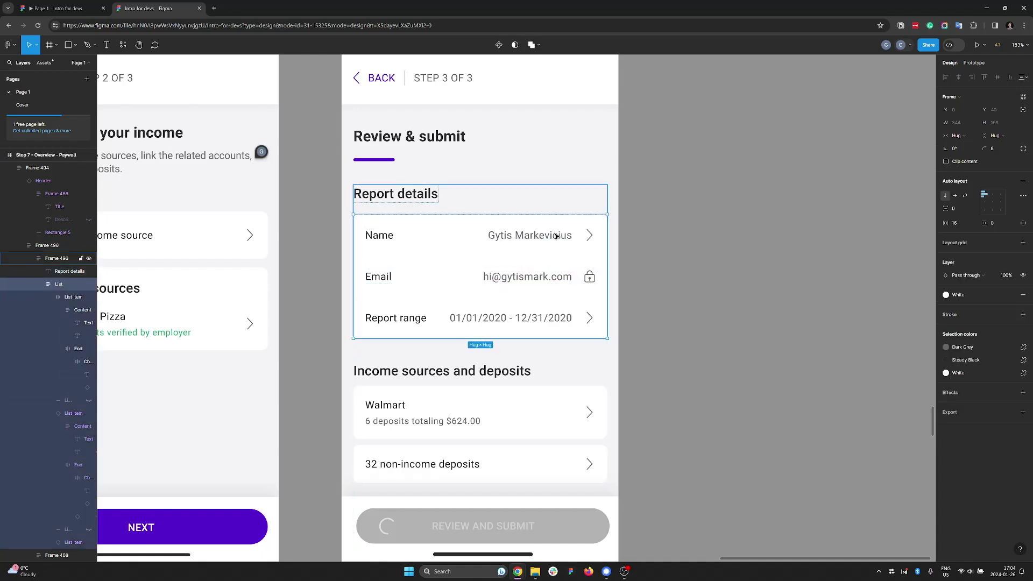
pyautogui.doubleClick(555, 236)
pyautogui.press('BackSpace')
pyautogui.write('c')
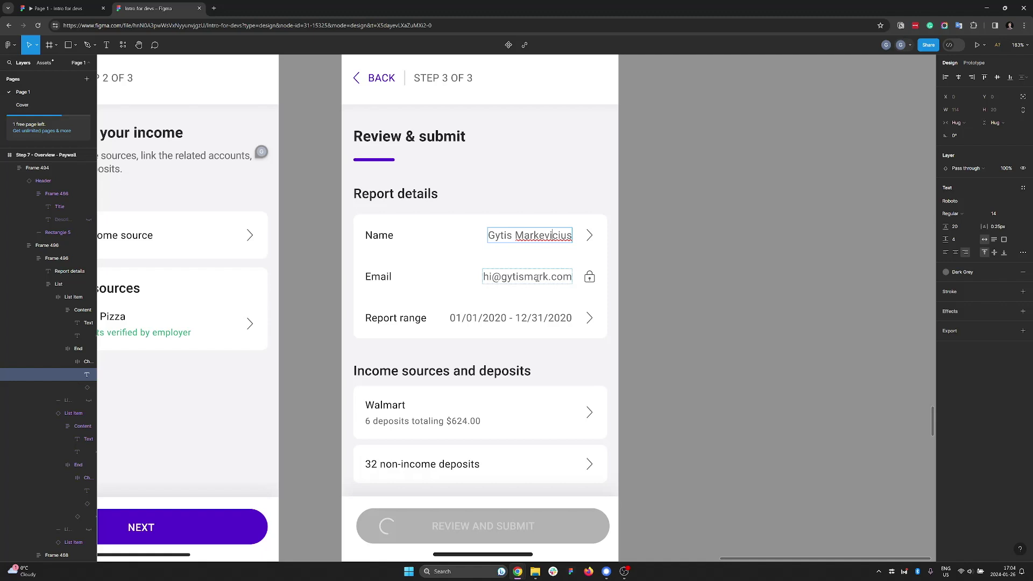
pyautogui.moveTo(505, 235); pyautogui.dragTo(545, 236)
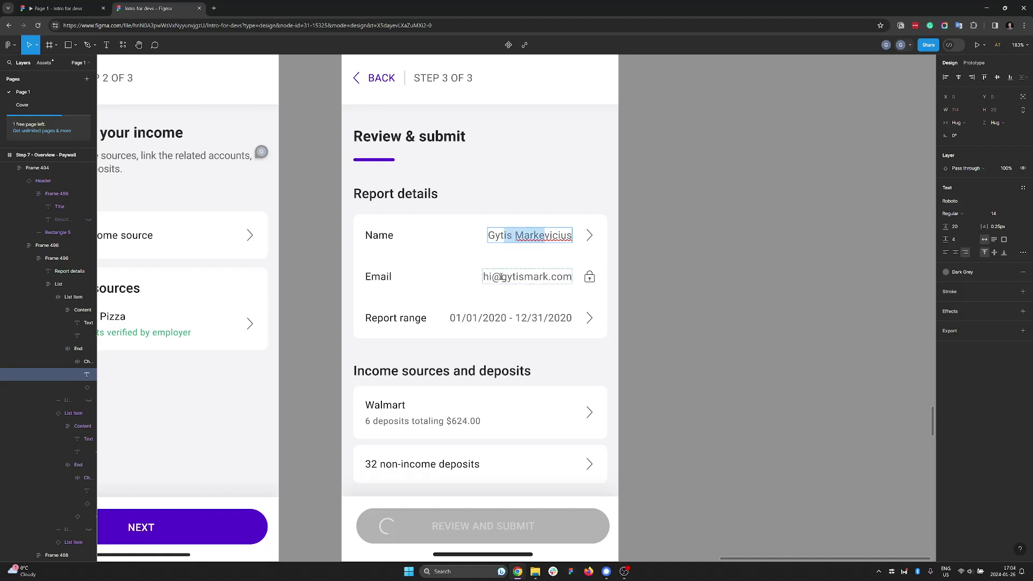
# Select the Email value's domain, switch text editing across the Report range and Email labels and values, and leave editing.
pyautogui.moveTo(501, 277); pyautogui.dragTo(570, 276)
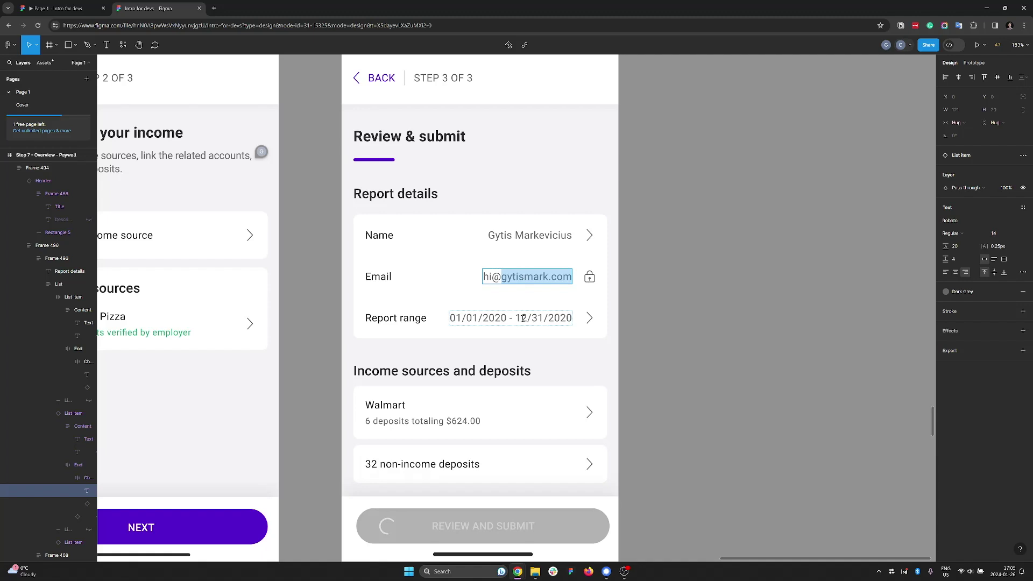
pyautogui.click(415, 317)
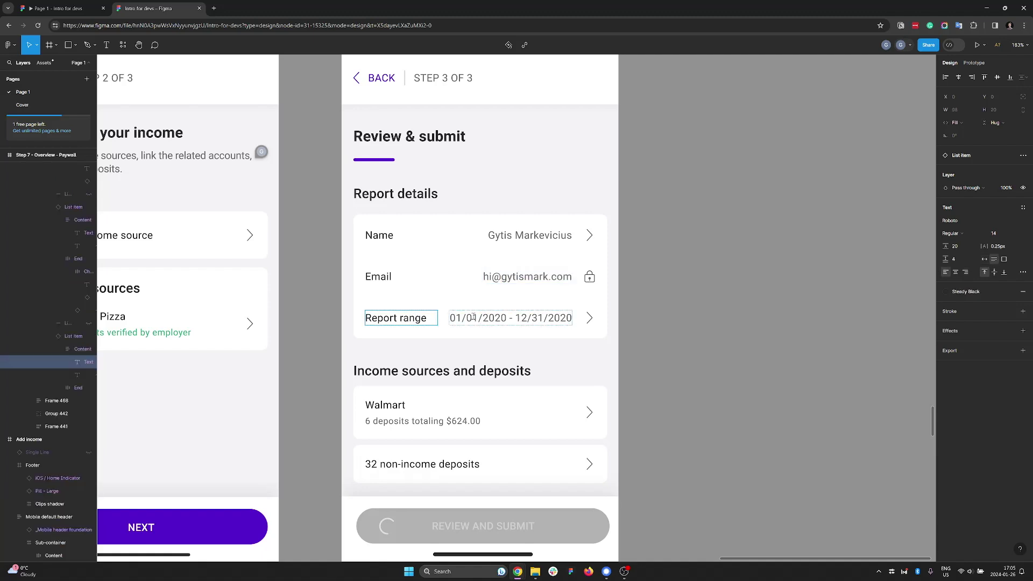
pyautogui.click(510, 318)
pyautogui.click(397, 277)
pyautogui.click(516, 278)
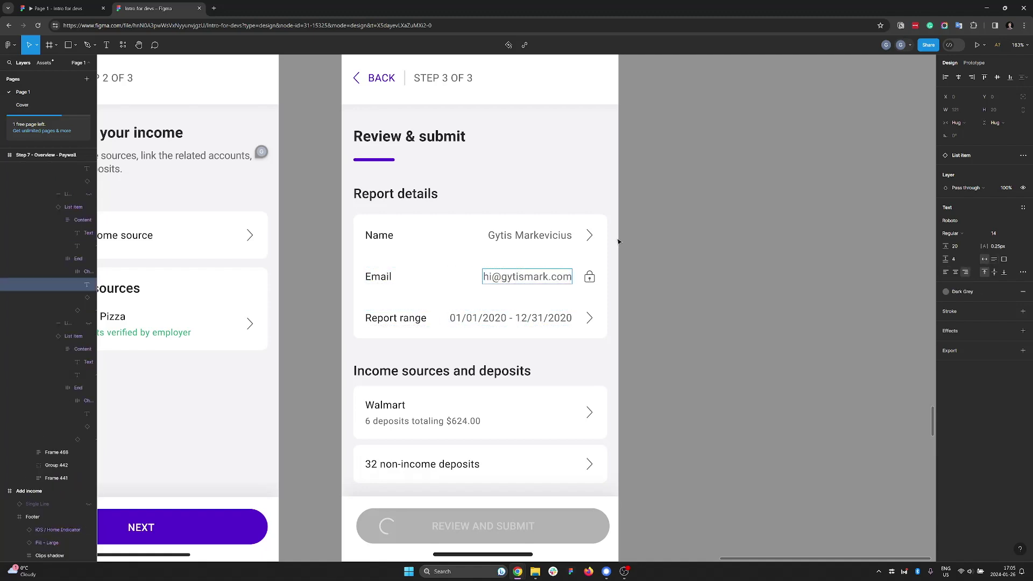
pyautogui.click(662, 229)
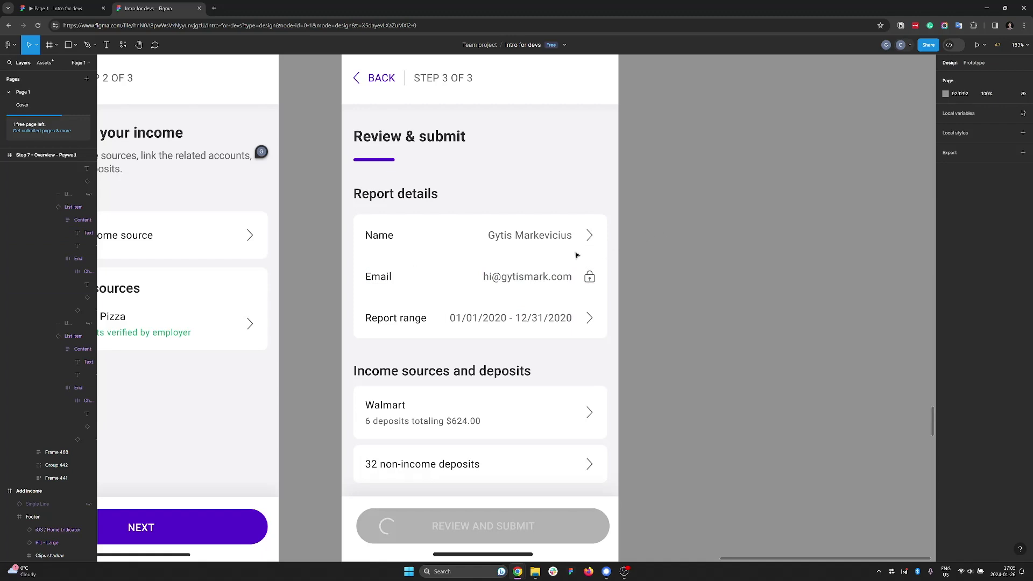
# Reach the Name row's value again through its nested layers, highlight its last word in text editing, and deselect it.
pyautogui.click(547, 237)
pyautogui.click(547, 238)
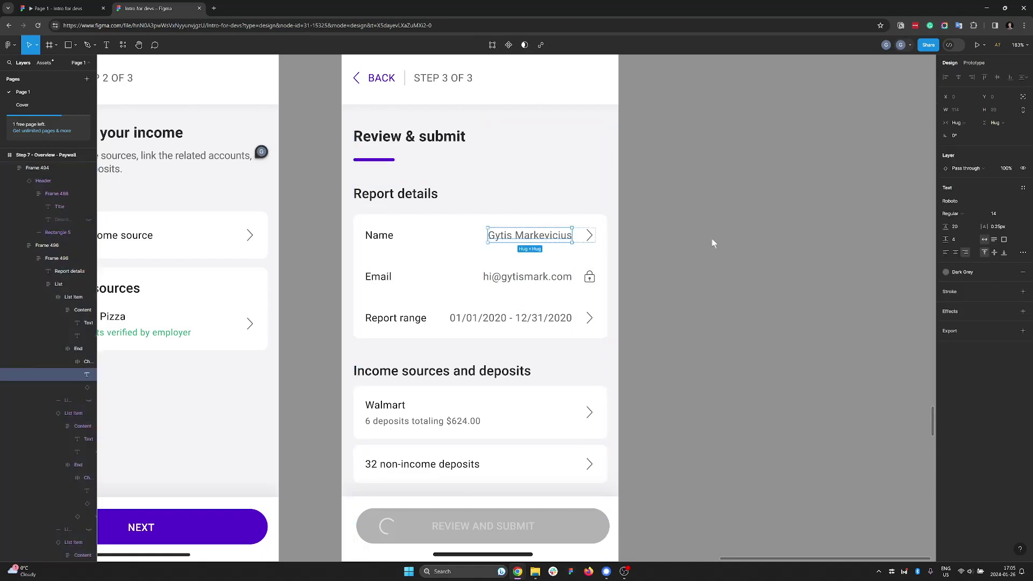
pyautogui.doubleClick(545, 239)
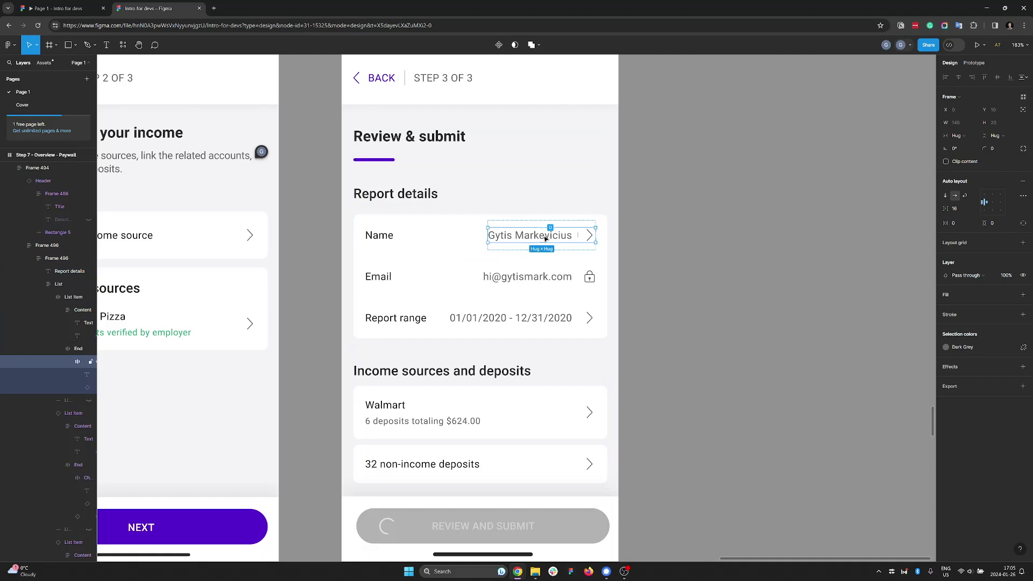
pyautogui.doubleClick(545, 239)
pyautogui.doubleClick(546, 237)
pyautogui.doubleClick(544, 236)
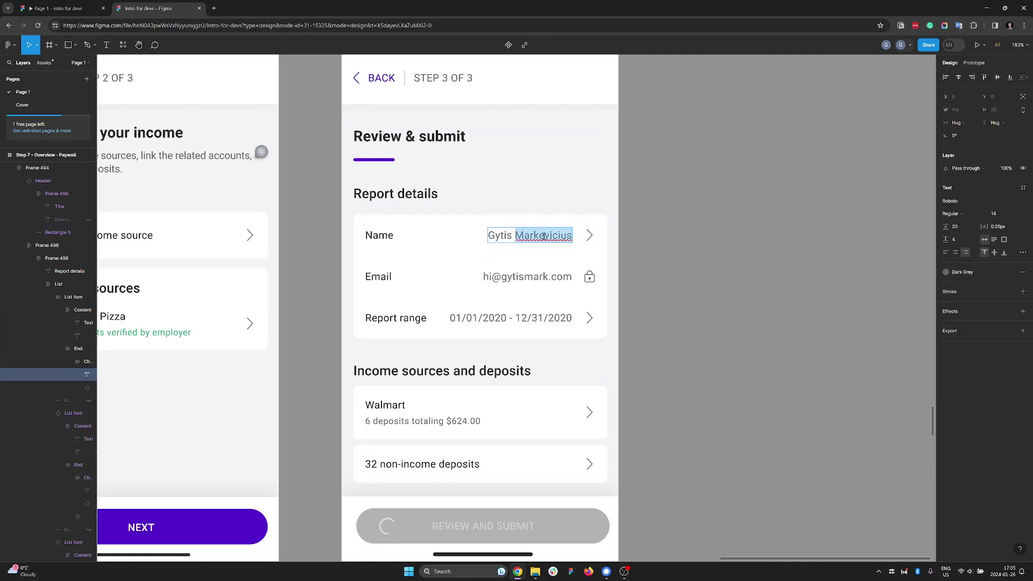
pyautogui.click(686, 216)
pyautogui.scroll(-3, 670, 222)
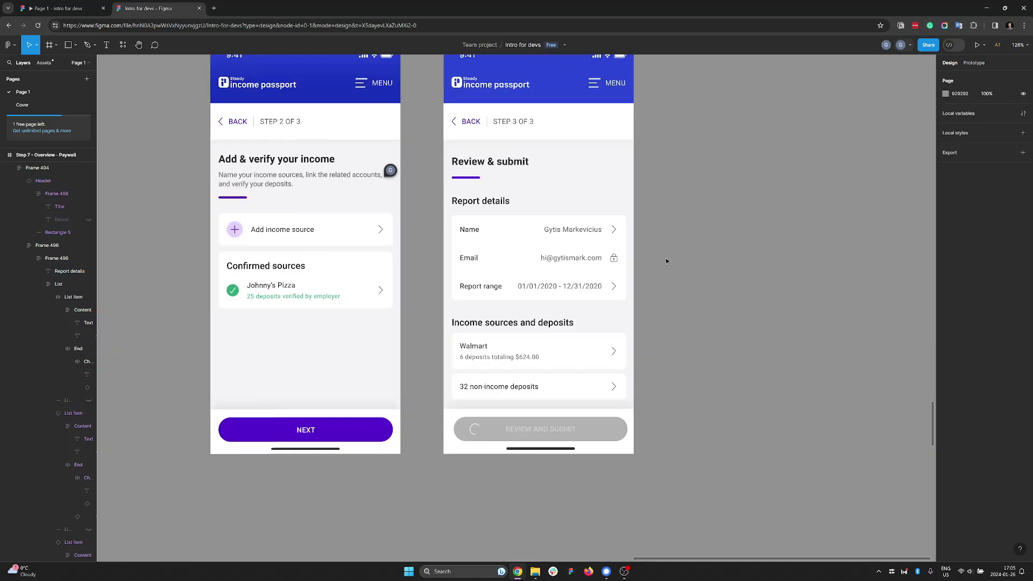
pyautogui.scroll(1, 677, 279)
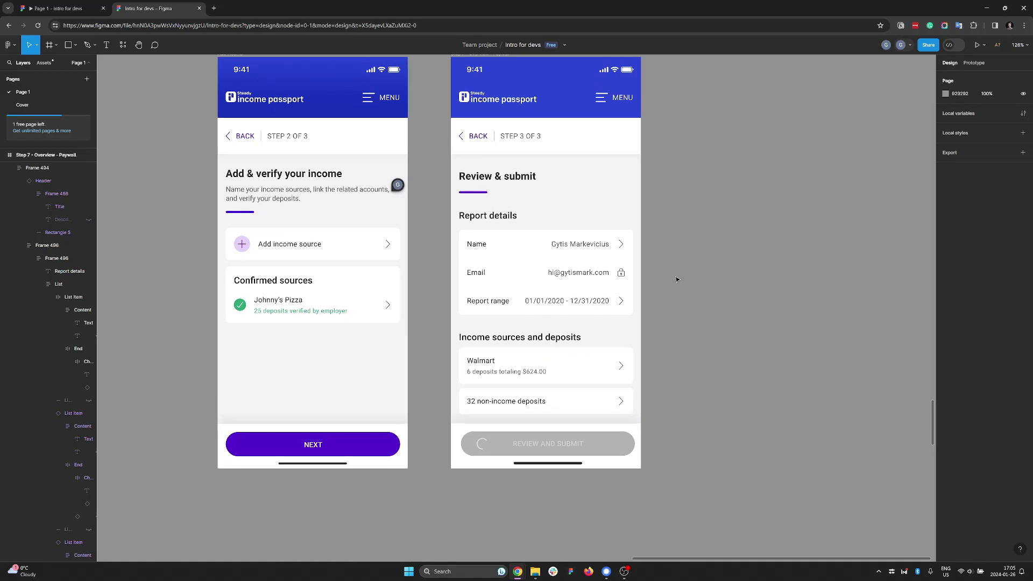
pyautogui.scroll(-1, 658, 258)
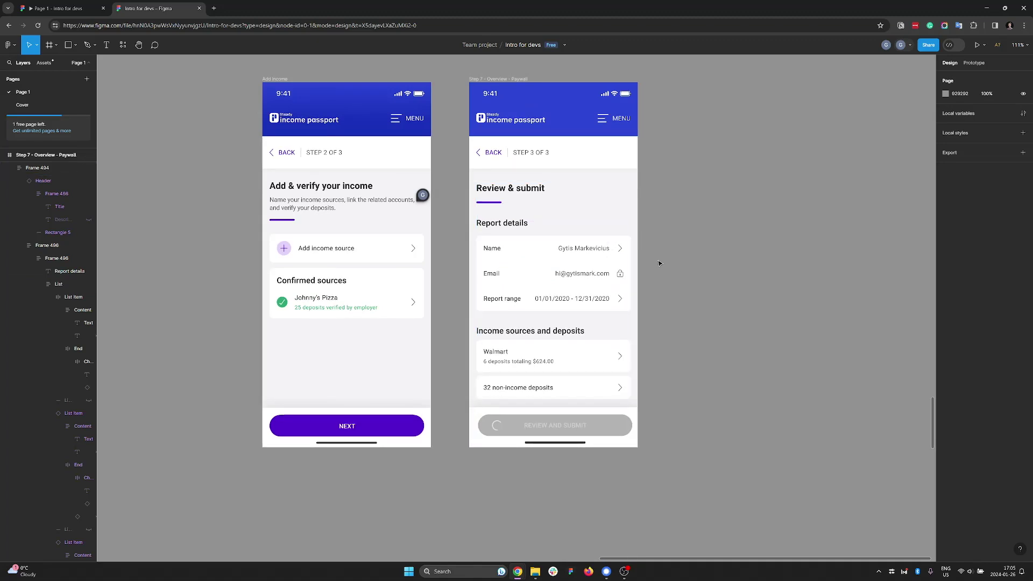
pyautogui.scroll(2, 660, 269)
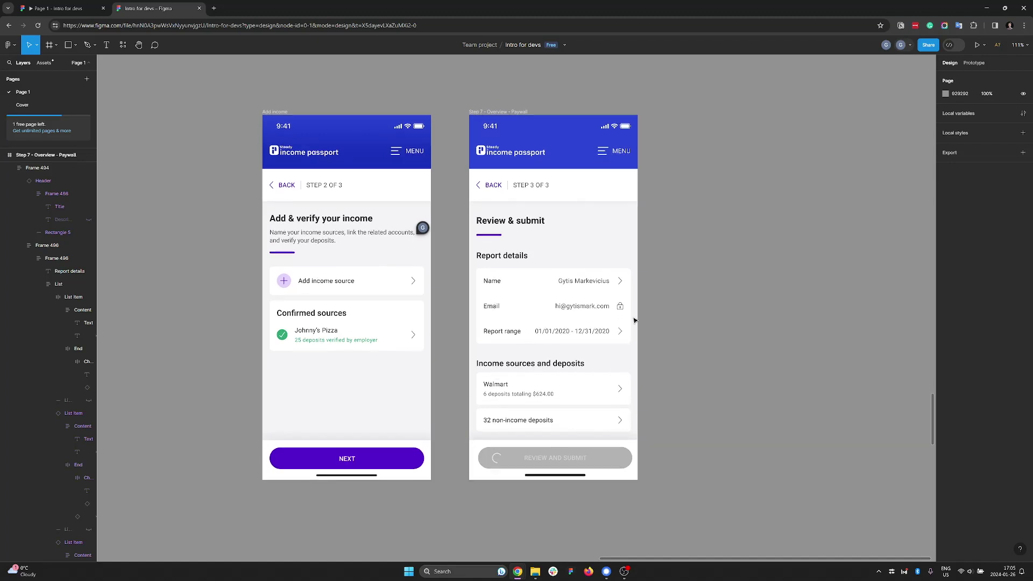
pyautogui.hscroll(-1, 638, 310)
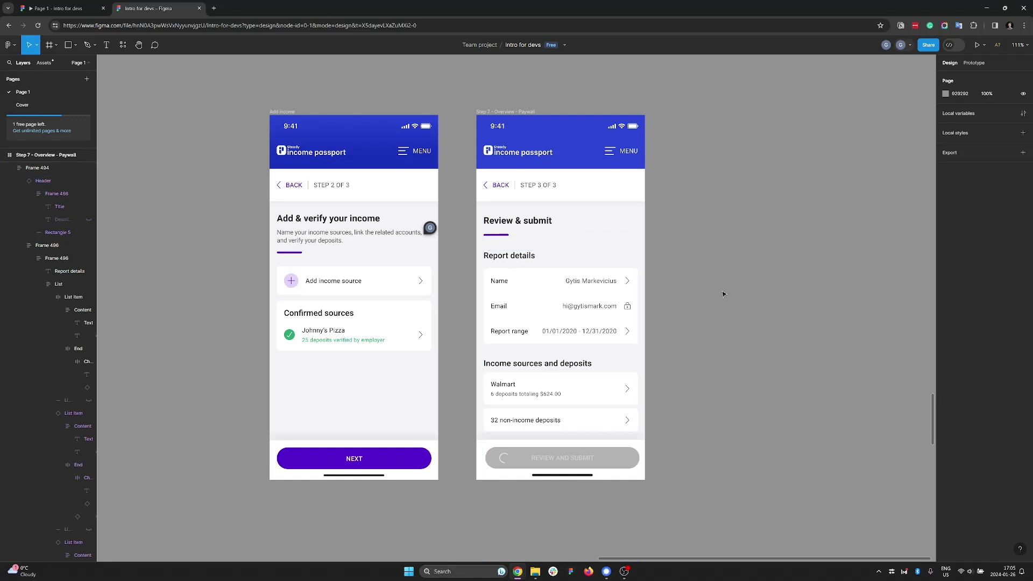
pyautogui.scroll(-2, 723, 294)
pyautogui.hscroll(-1, 724, 294)
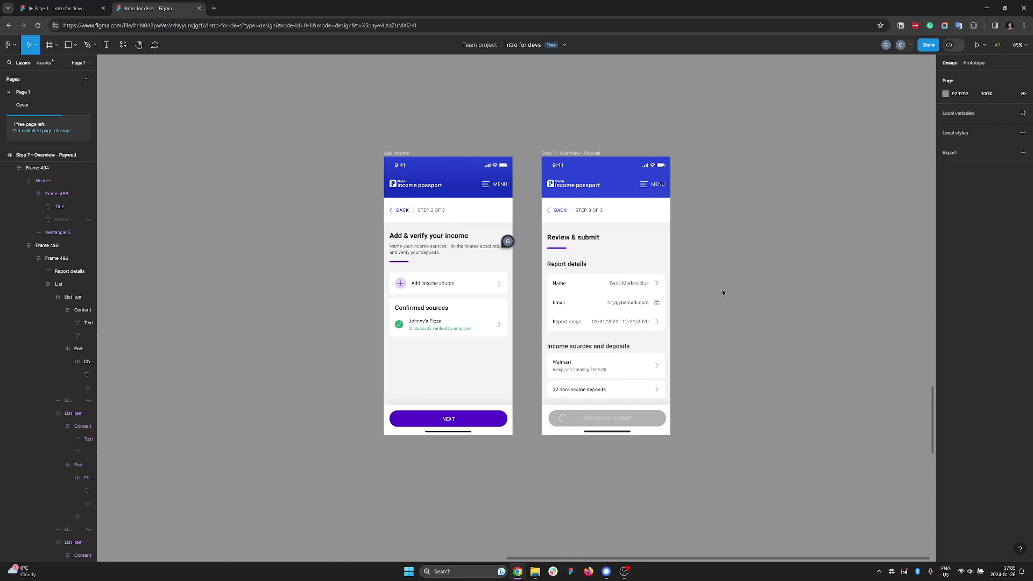
pyautogui.hscroll(3, 732, 293)
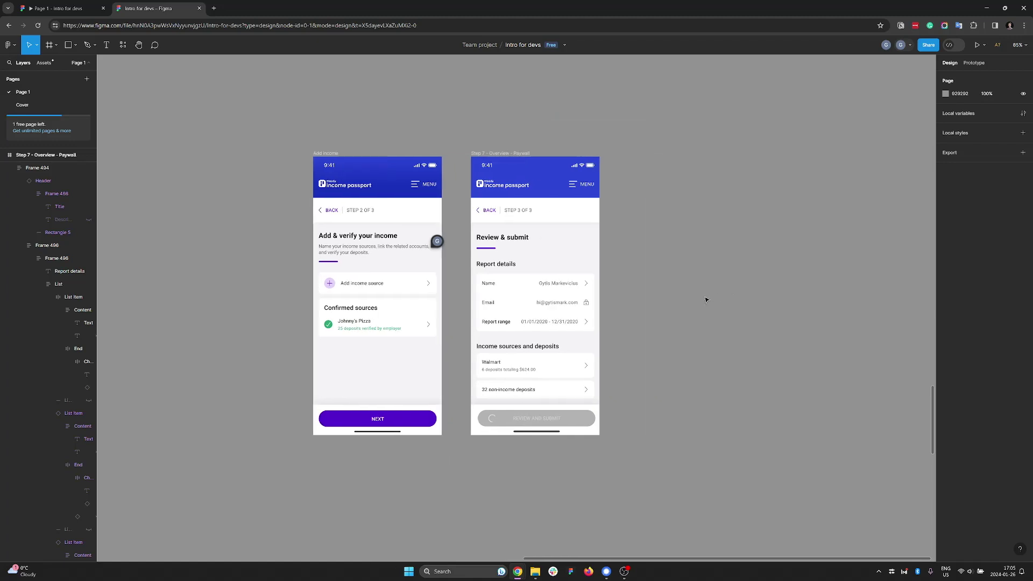